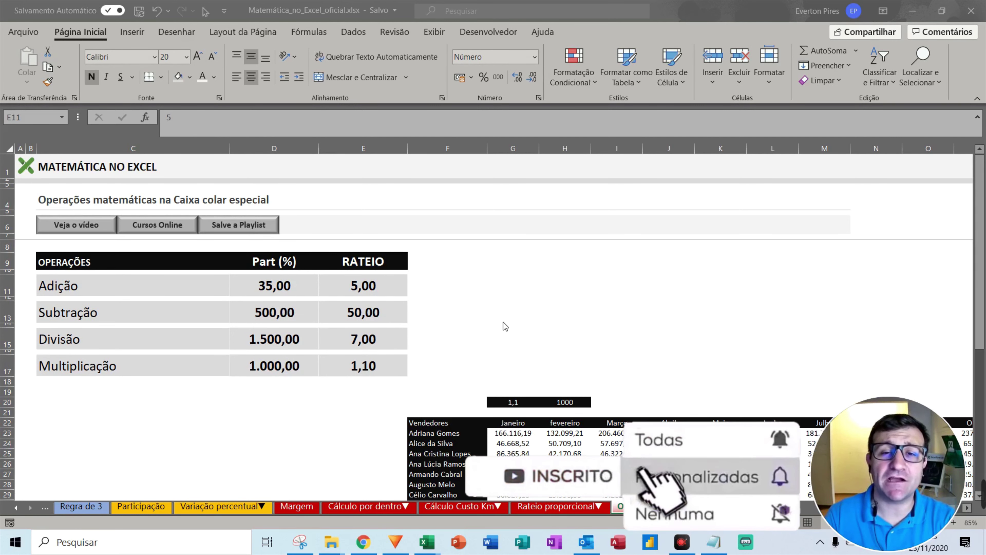
Copy an empty cell beside the table, then dismiss Paste Special without pasting.
left_click(625, 326)
key("ctrl+c")
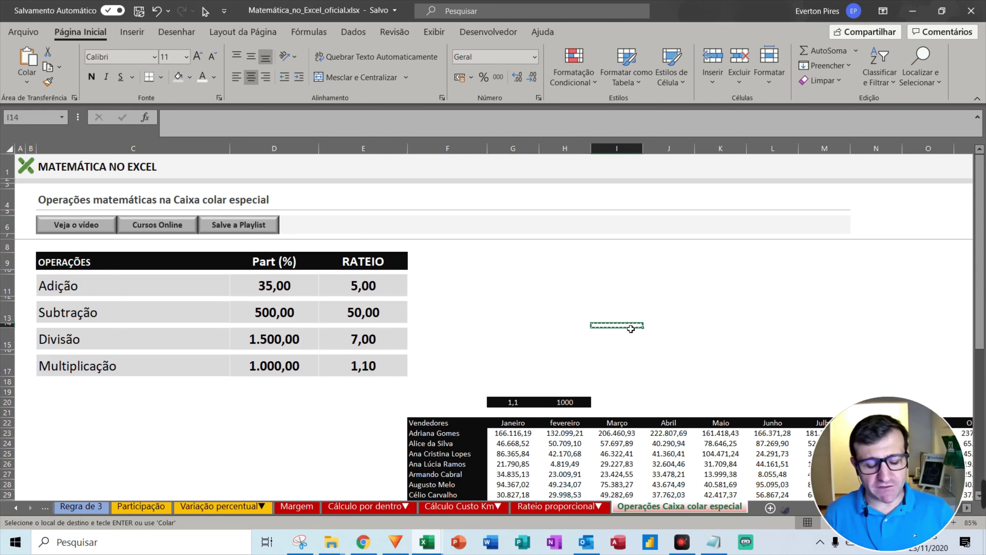
key("ctrl+alt+v")
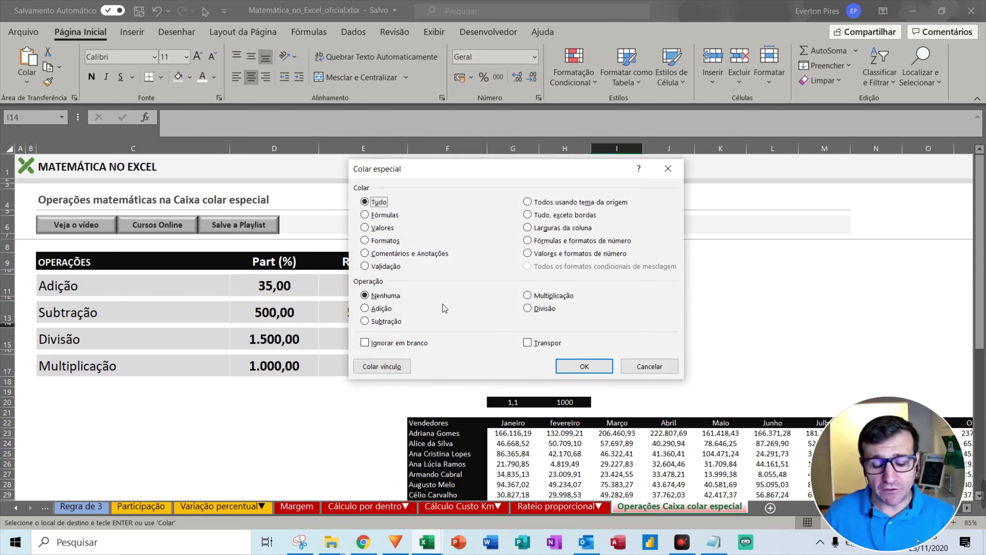
key("F5")
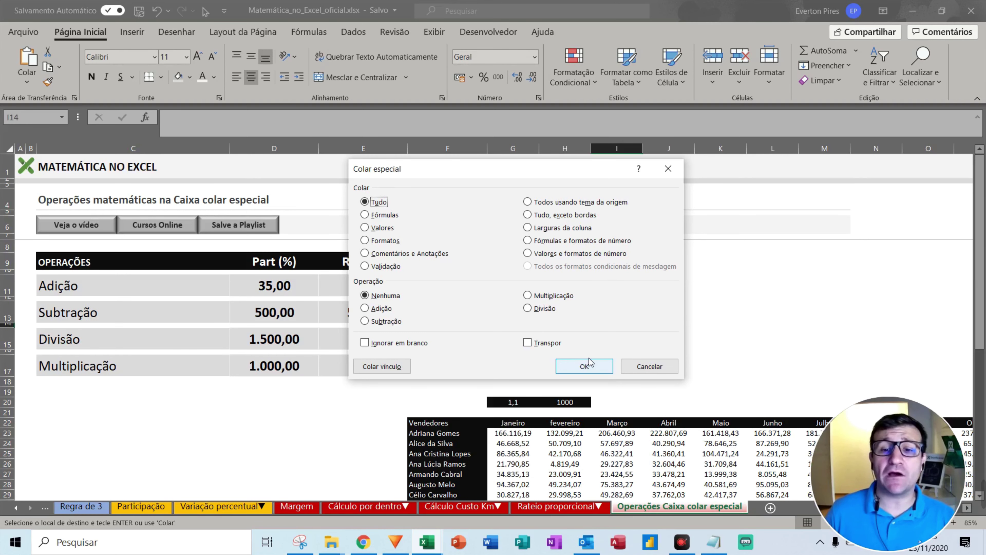
left_click(585, 366)
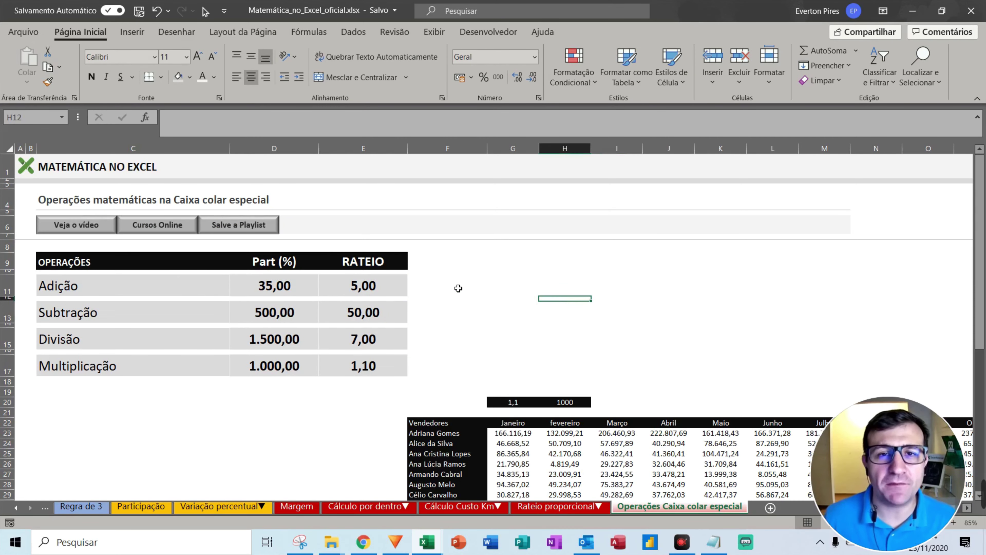
Select the RATEIO value 5,00 and draw arrows from each RATEIO value to its Part (%) value, then clear them.
left_click(334, 268)
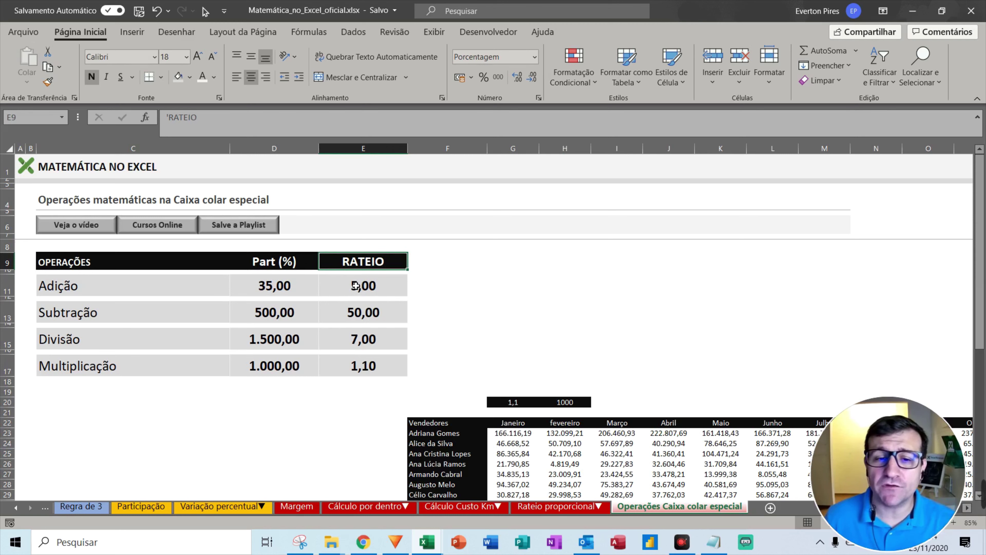
left_click(353, 287)
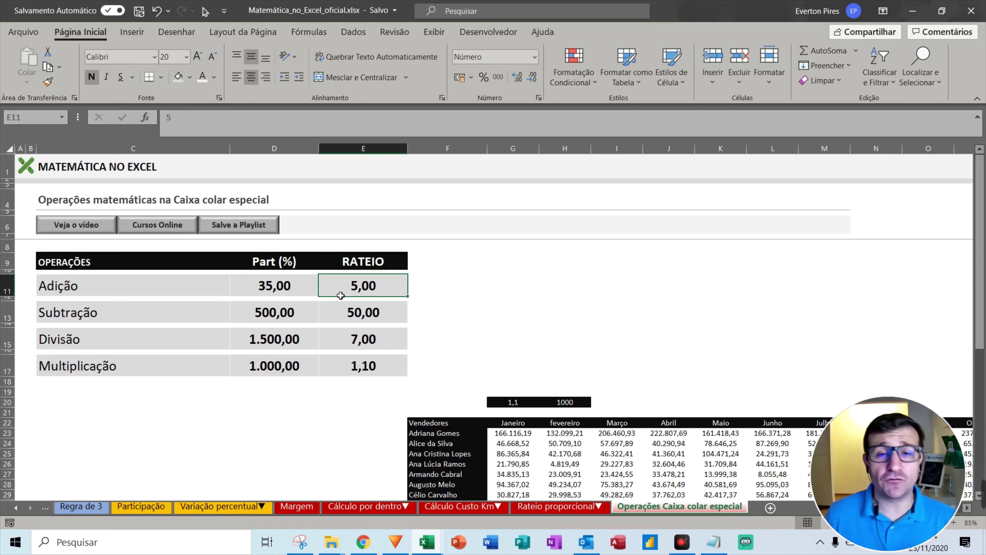
key("ctrl+shift+1")
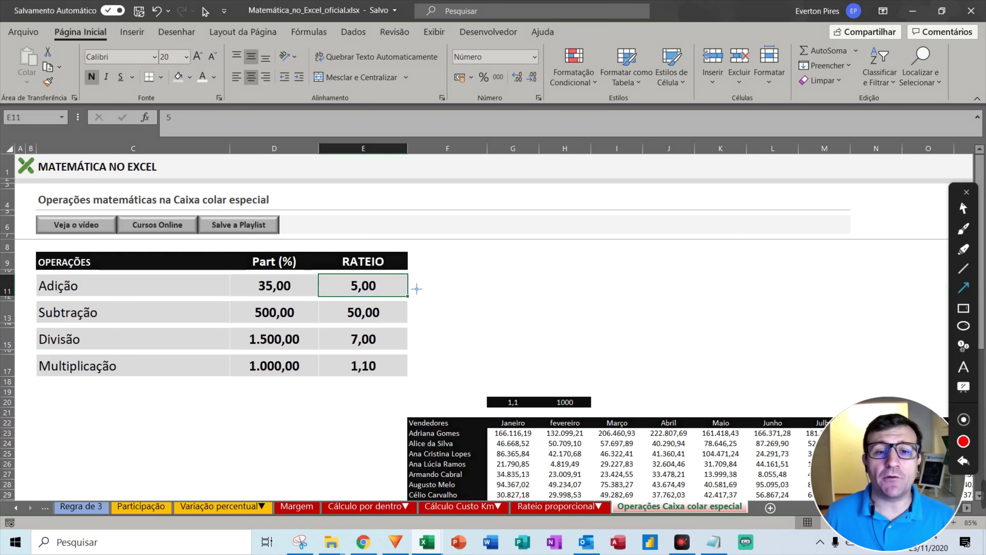
left_click_drag(415, 295, 295, 290)
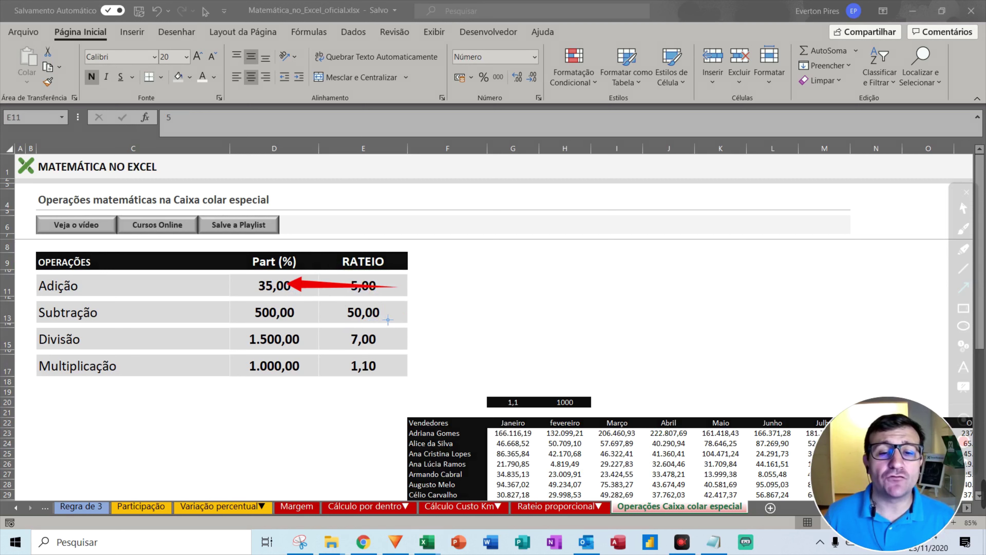
left_click_drag(387, 321, 289, 317)
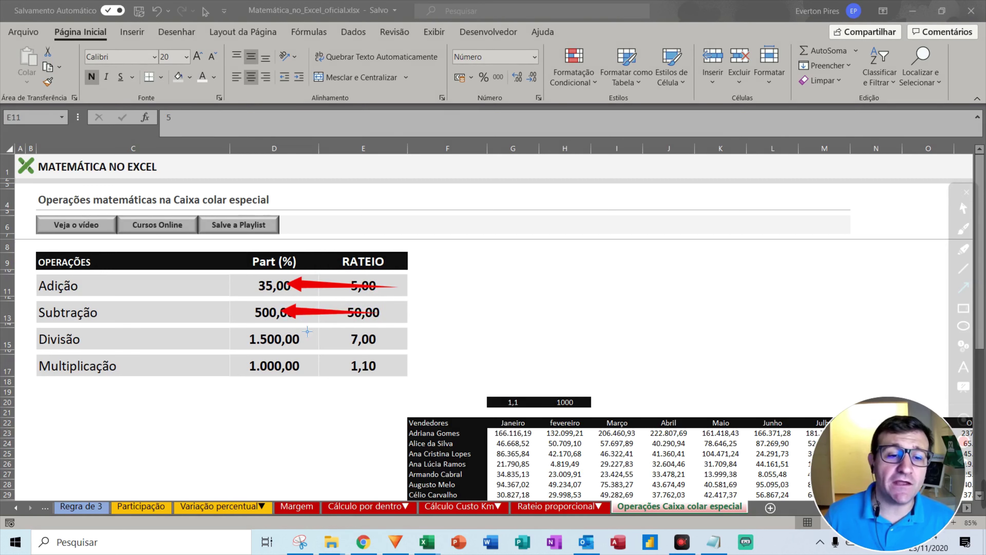
left_click_drag(374, 345, 302, 340)
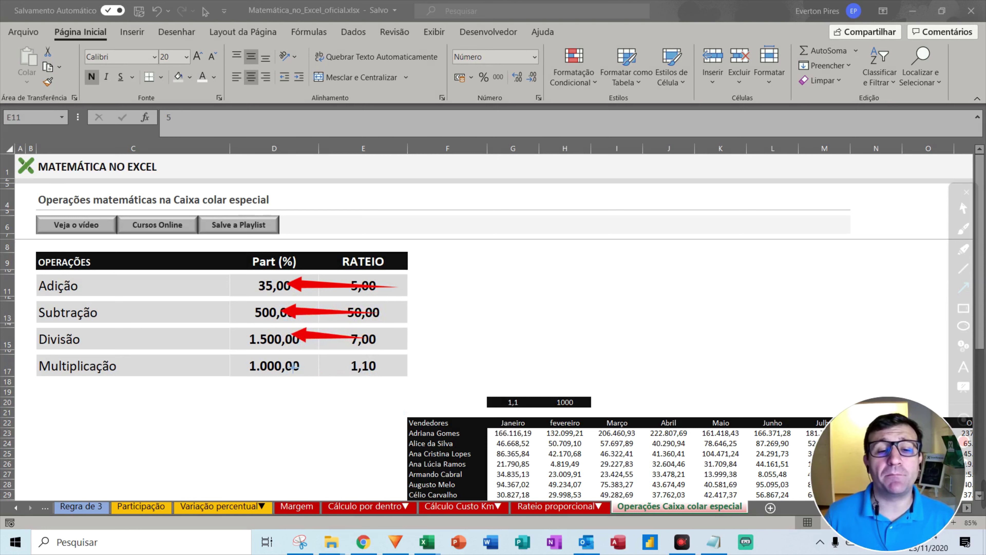
left_click_drag(374, 369, 288, 370)
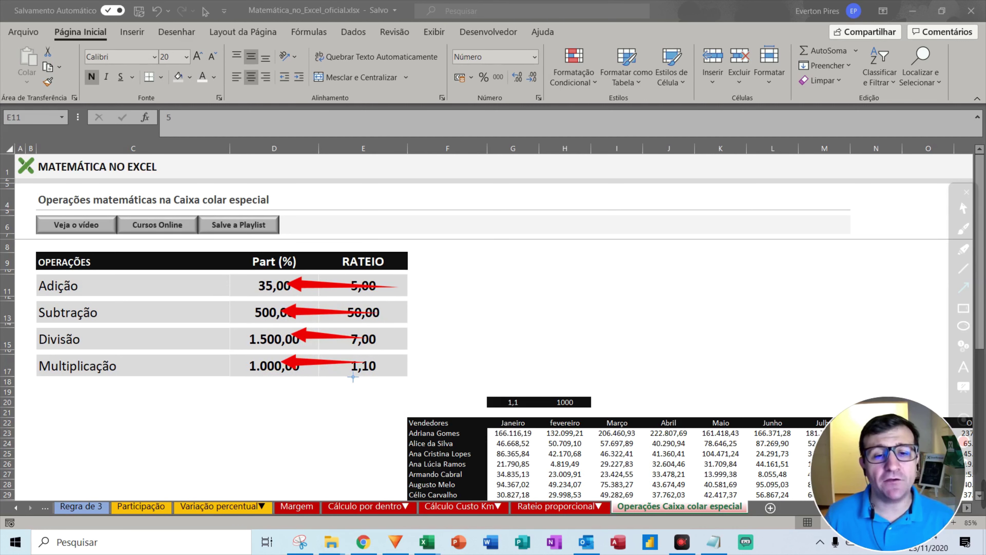
key("Escape")
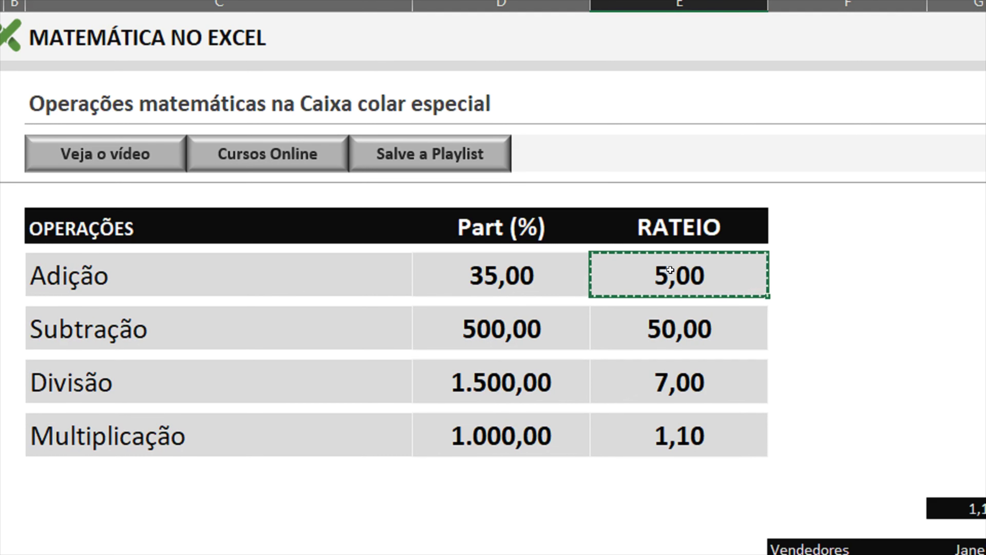
Target Part (%) cell D11 (35,00) with Paste Special, moving the dialog aside to reveal RATEIO.
left_click(503, 265)
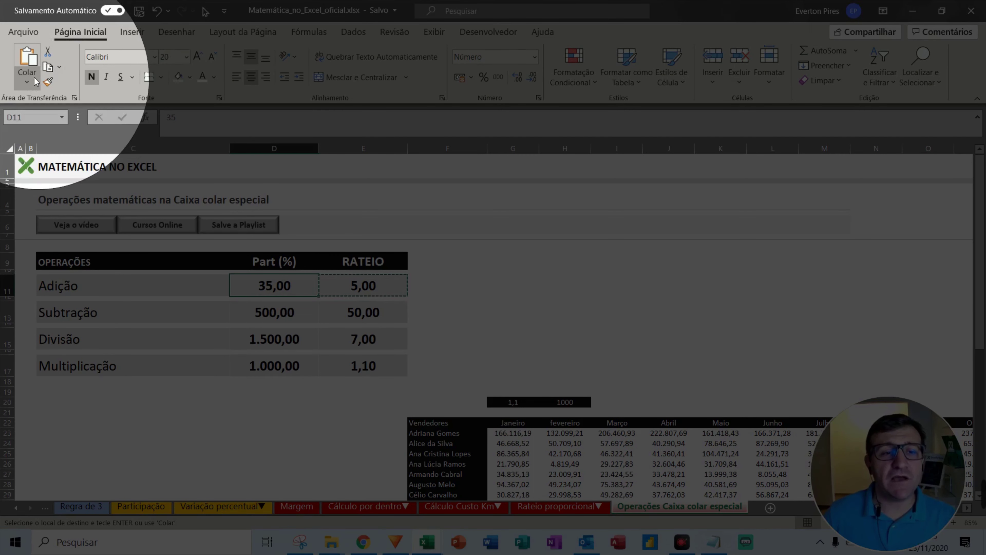
left_click(28, 81)
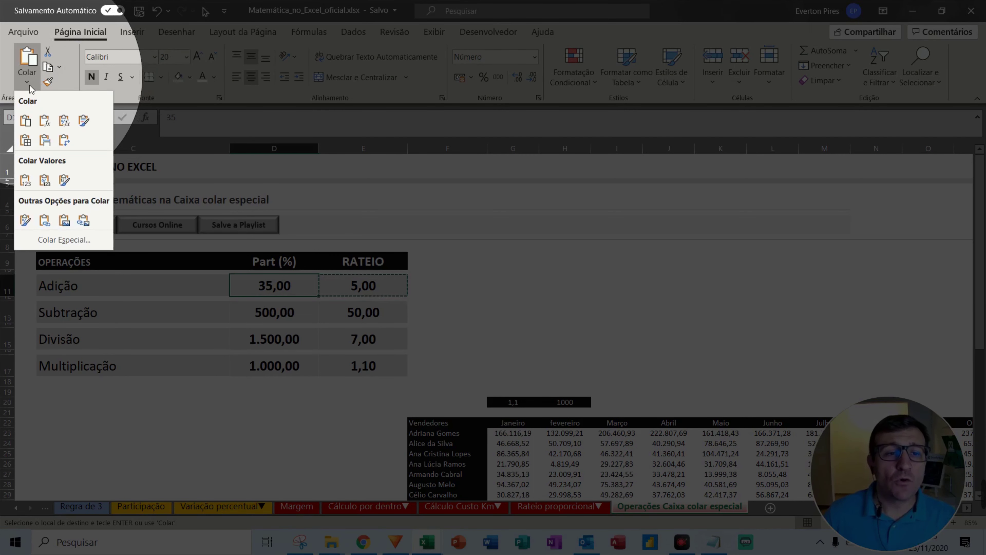
left_click(61, 240)
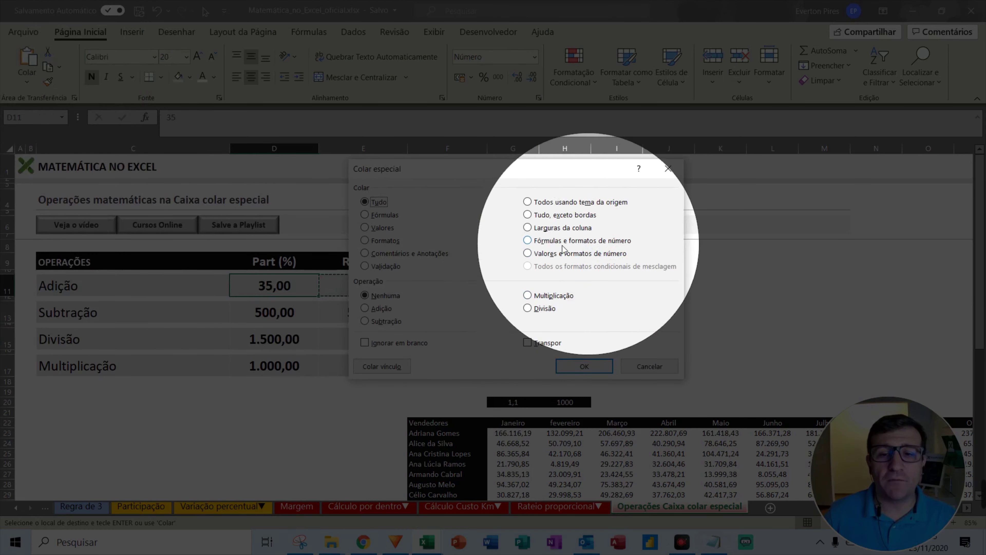
key("Escape")
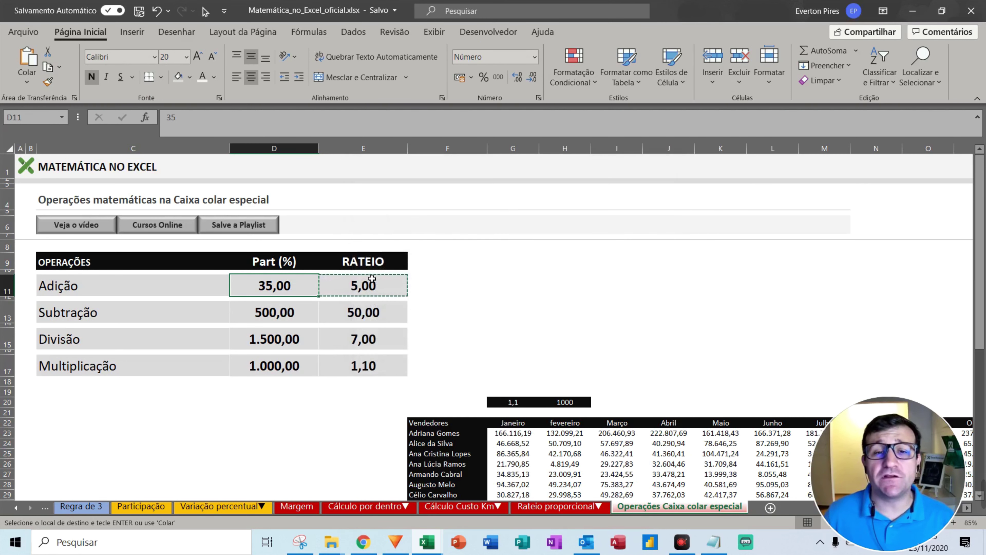
key("ctrl+alt+v")
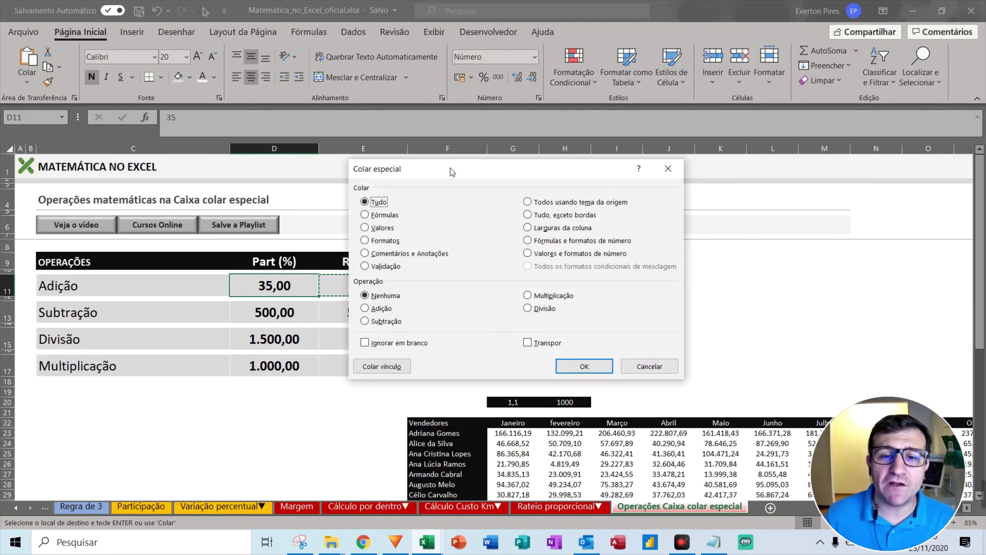
left_click_drag(449, 169, 527, 158)
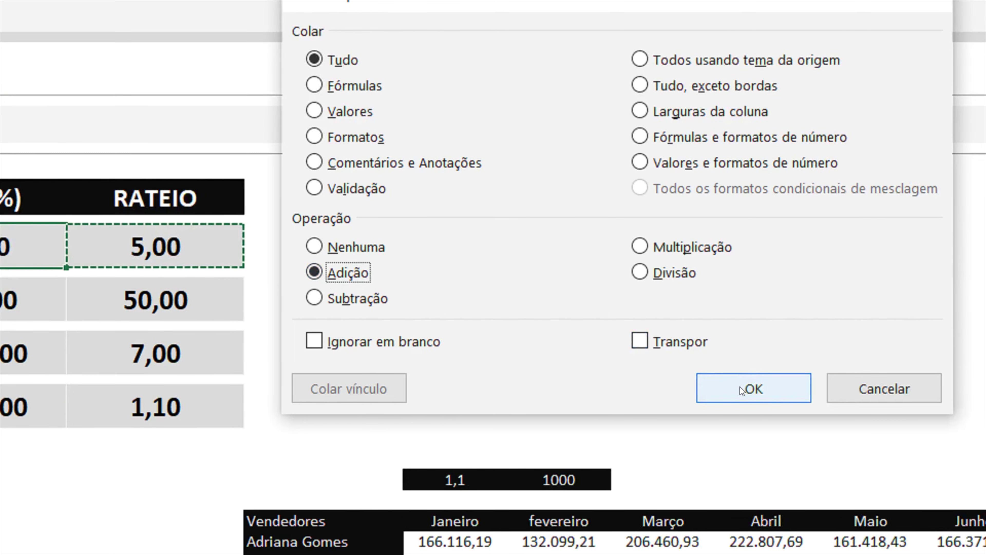
Apply the Adição paste so D11 reads 40,00, clear the copy, and select RATEIO 50,00 in E13.
left_click(740, 386)
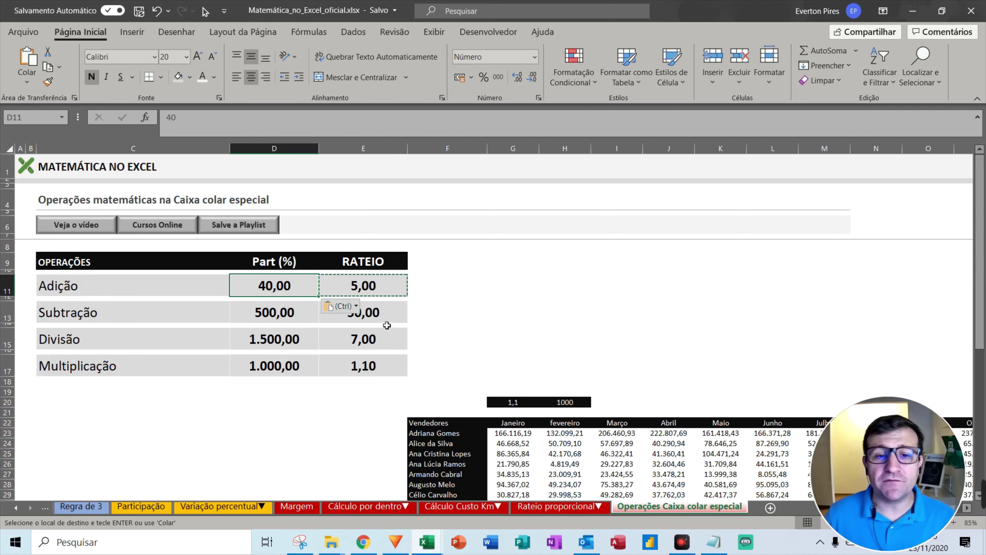
key("Escape")
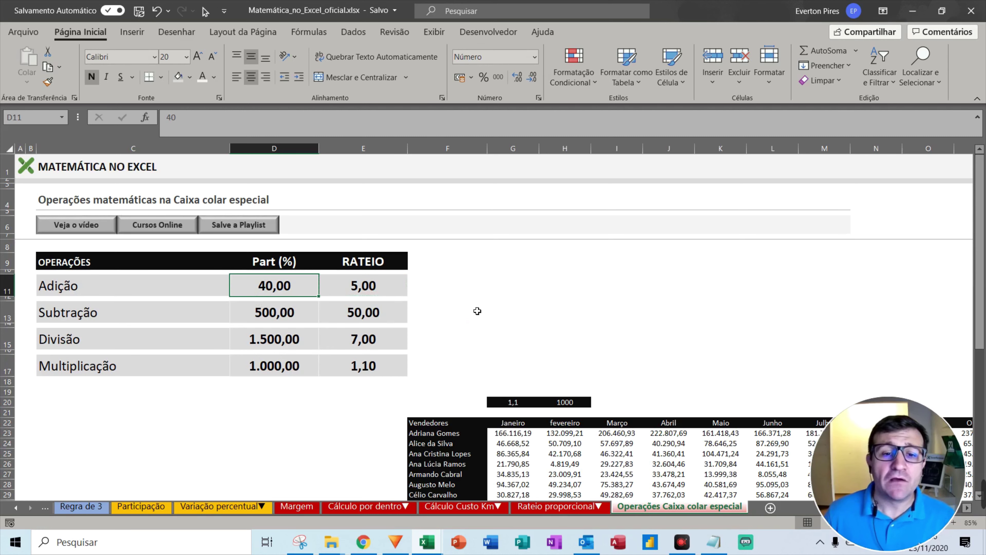
left_click(439, 313)
left_click(376, 316)
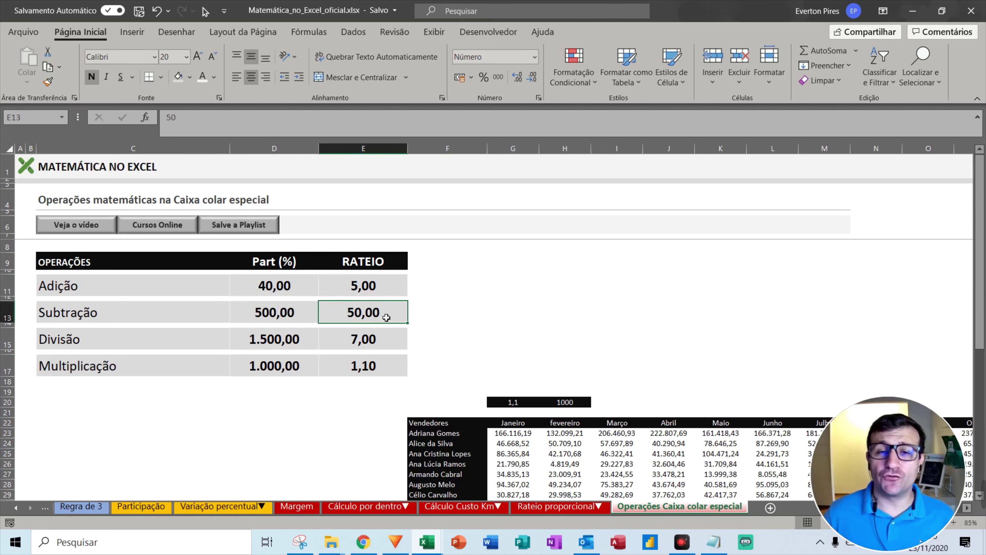
Subtract the copied 50,00 from D13's 500,00 to get 450,00, and mark the result with an arrow.
key("ctrl+c")
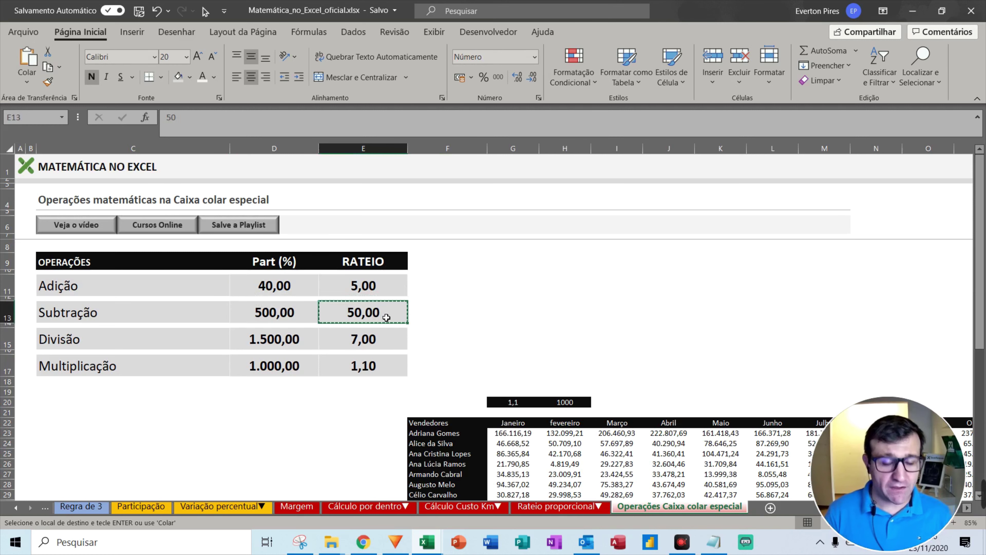
left_click(275, 317)
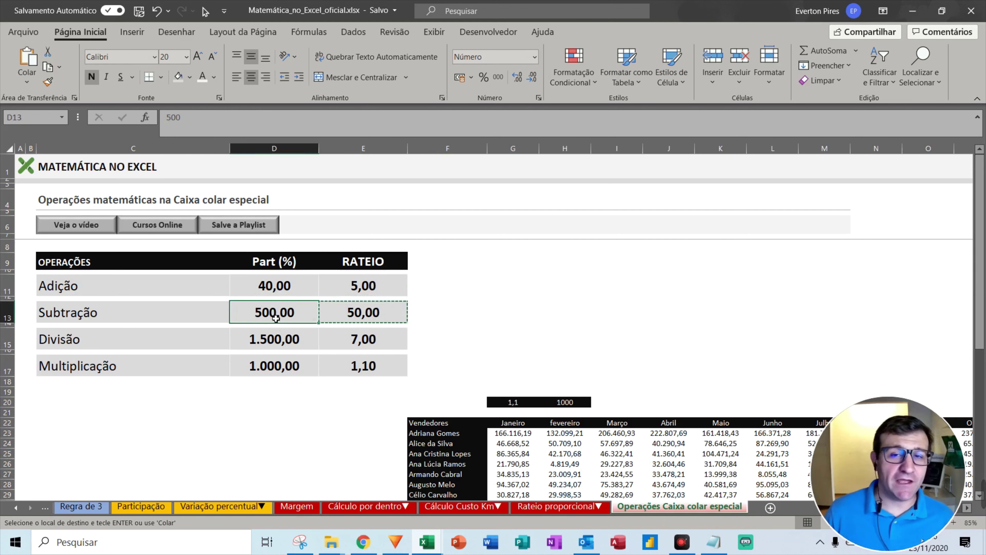
key("ctrl+alt+v")
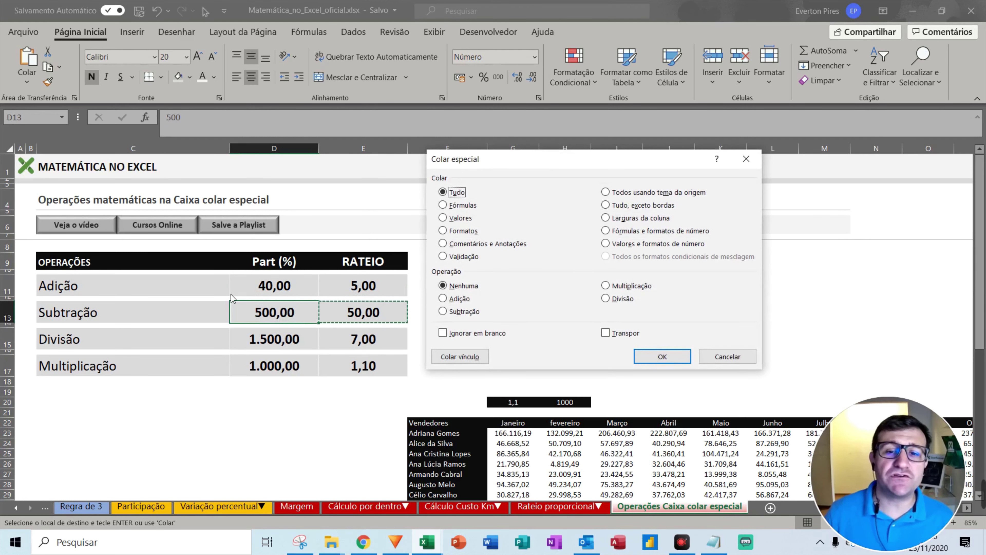
left_click(443, 312)
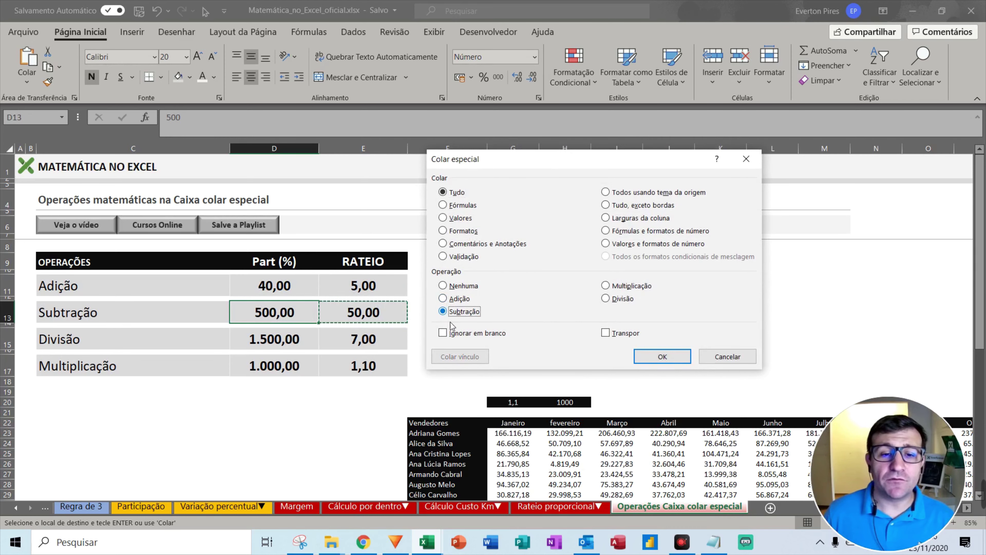
left_click(662, 356)
key("ctrl+alt+d")
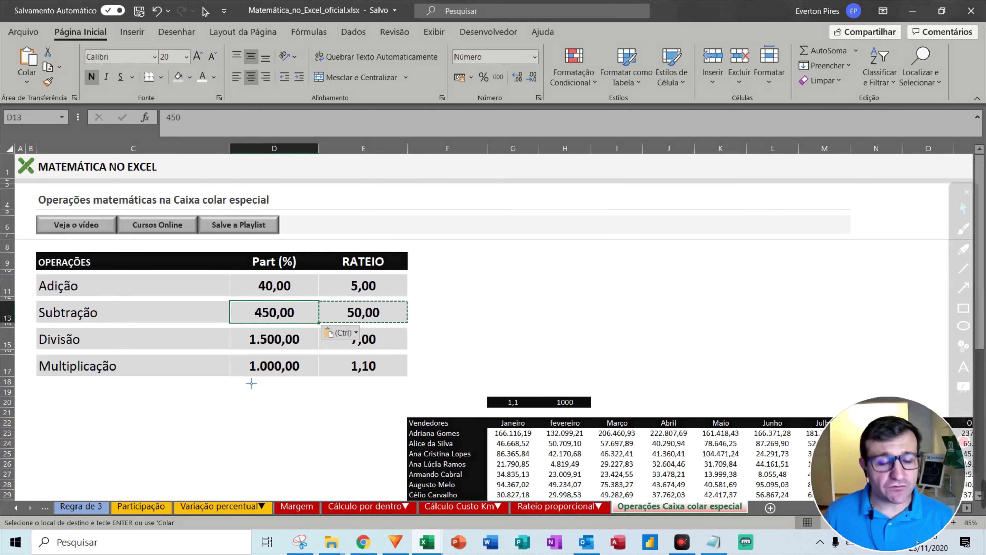
left_click_drag(162, 350, 256, 320)
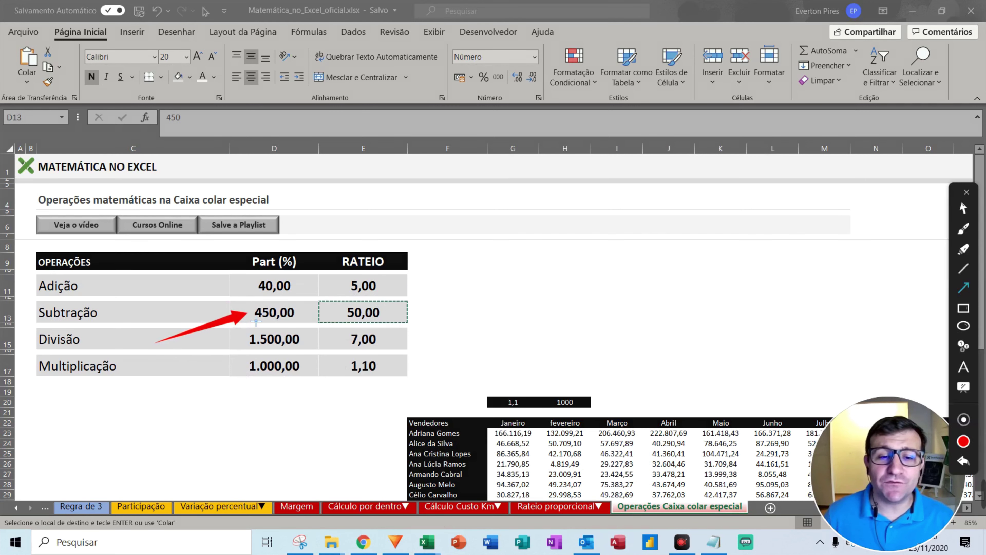
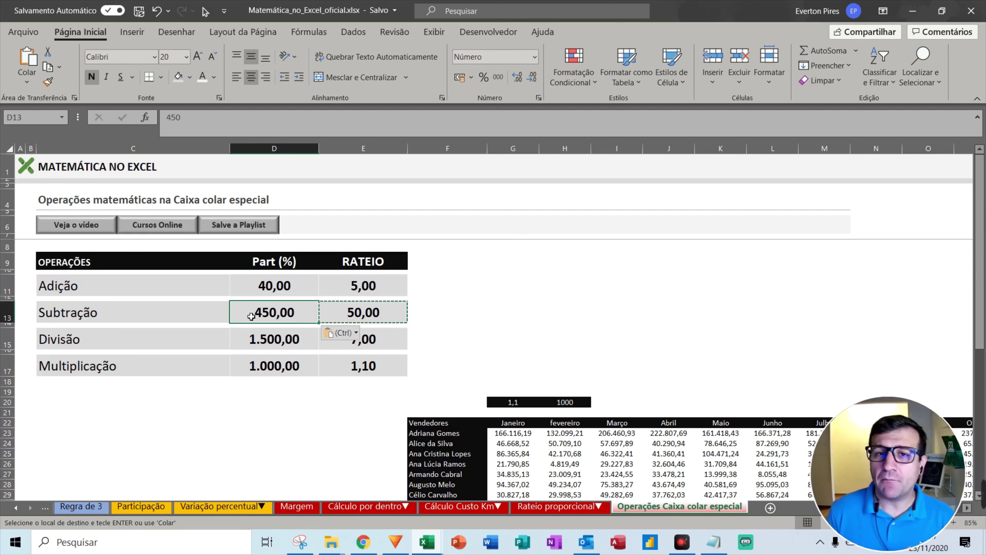
Clear the earlier Subtração copy and copy the Divisão Rateio value 7,00 from cell E15.
key("Escape")
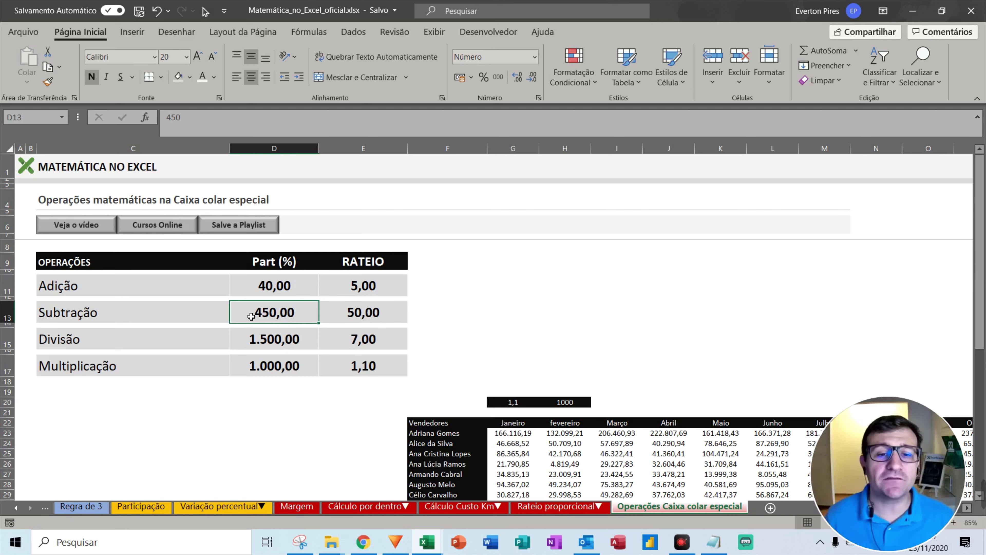
left_click(370, 344)
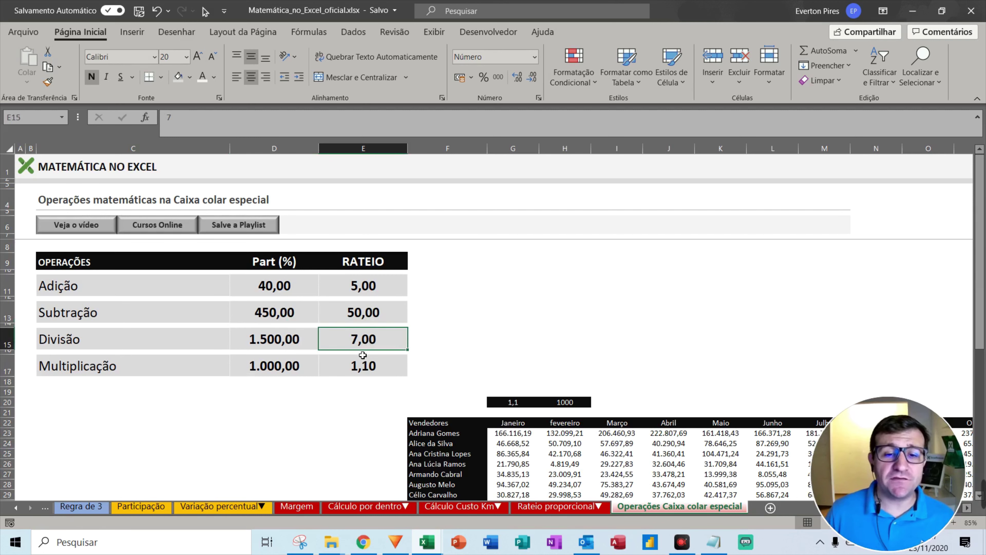
key("ctrl+c")
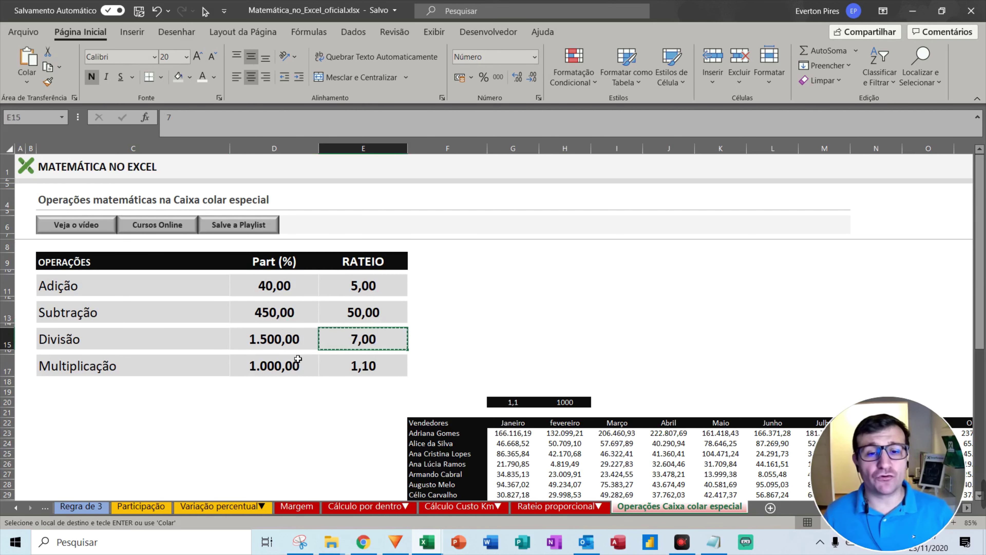
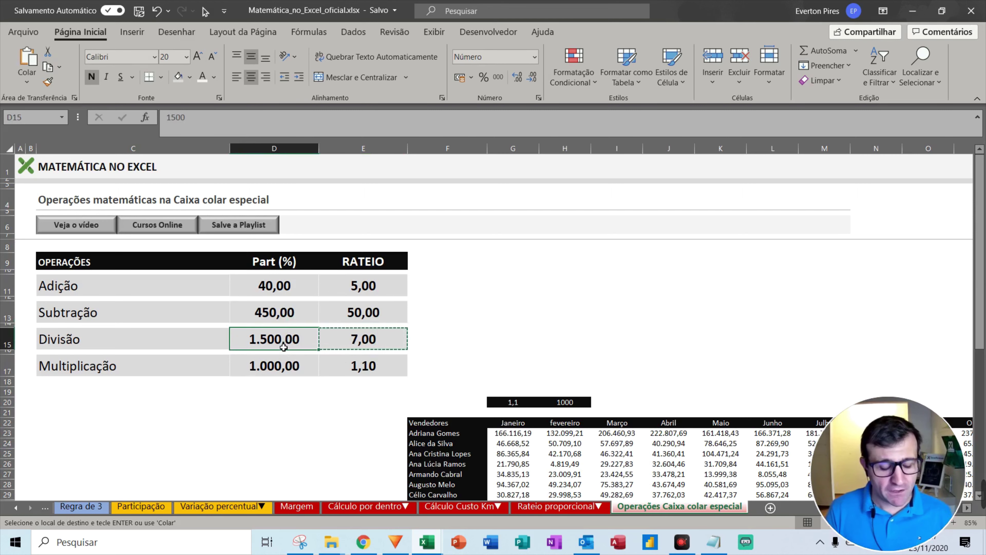
Paste-special divide D15's 1.500,00 by the copied 7,00 rateio, giving 214,29.
key("ctrl+alt+v")
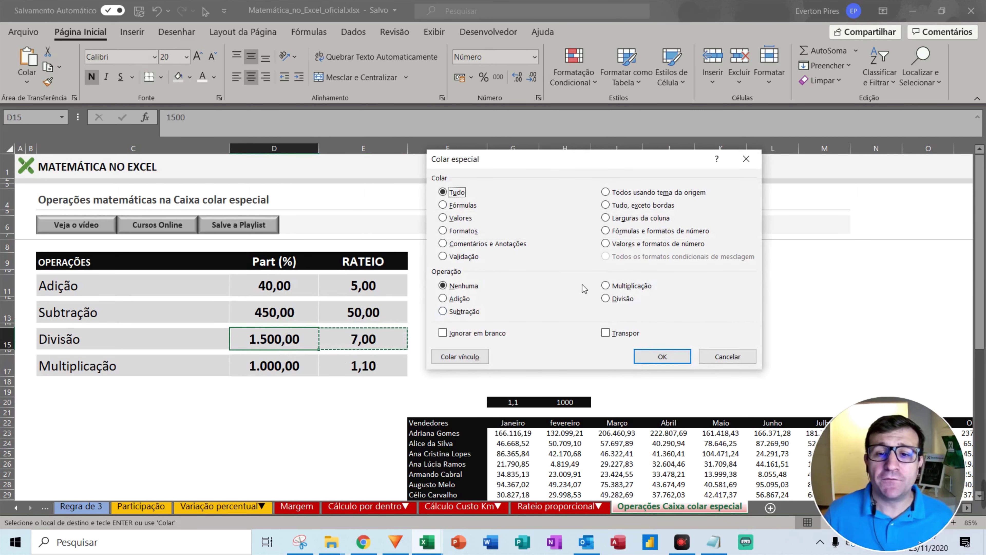
left_click(606, 298)
left_click(662, 356)
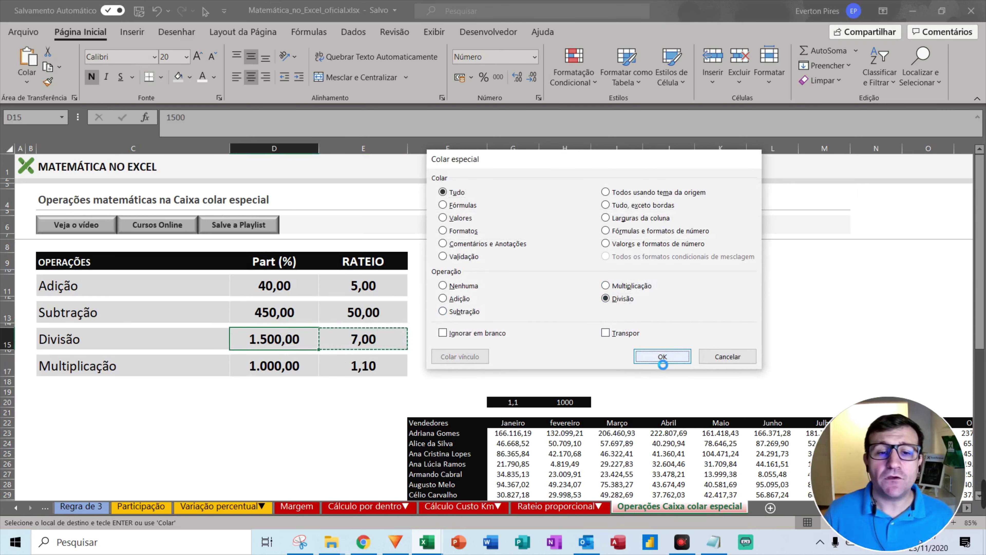
key("ctrl+shift+1")
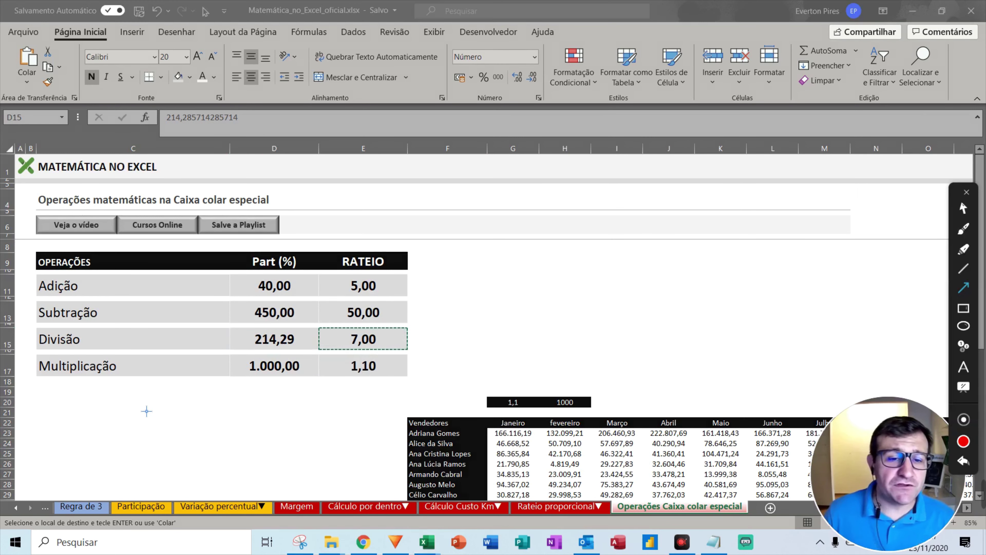
left_click_drag(139, 402, 246, 344)
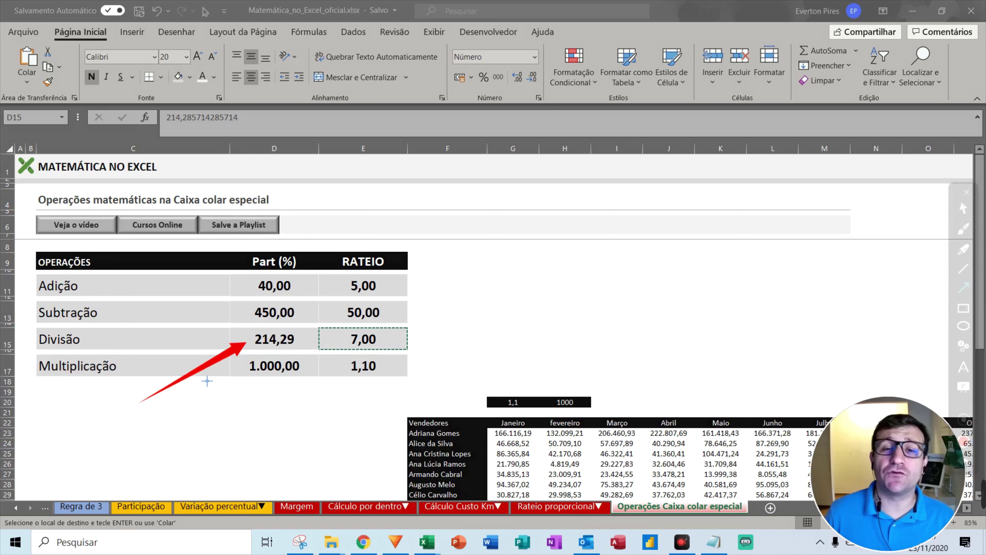
Cancel the pending copy and select the 1,10 rateio in cell E17.
key("Escape")
key("Escape")
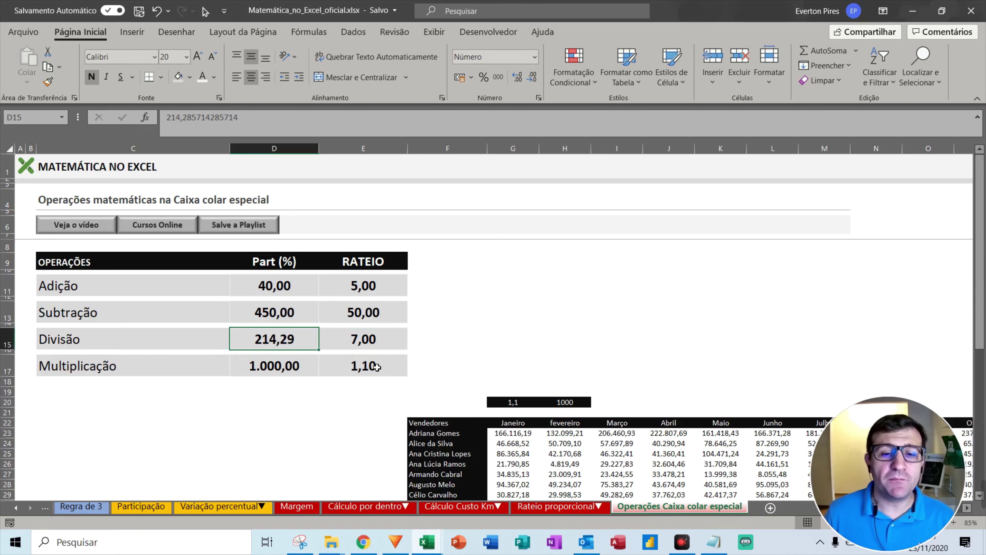
left_click(377, 367)
key("F5")
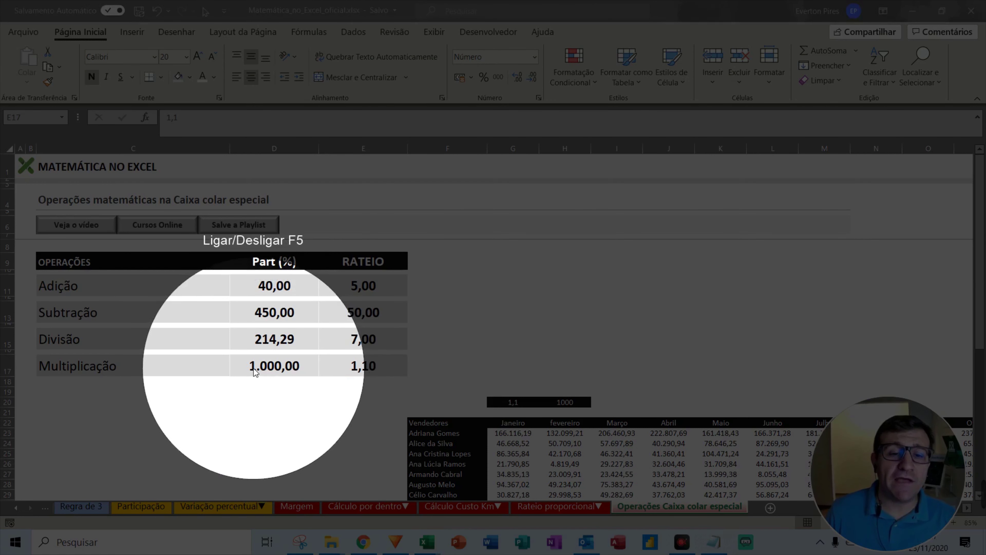
Copy the 1,10 rateio and paste-special multiply D17's 1.000,00 by it, giving 1.100,00.
key("F5")
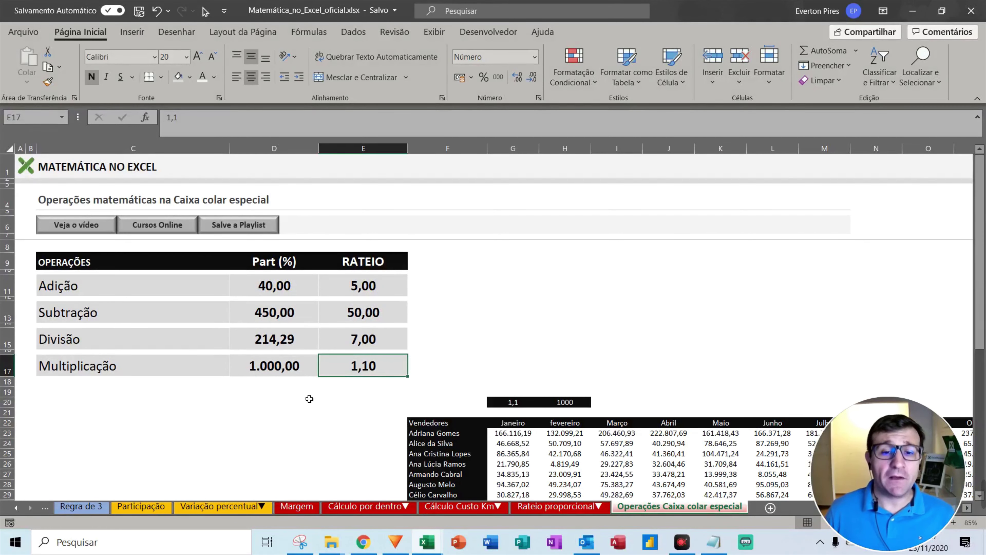
key("ctrl+c")
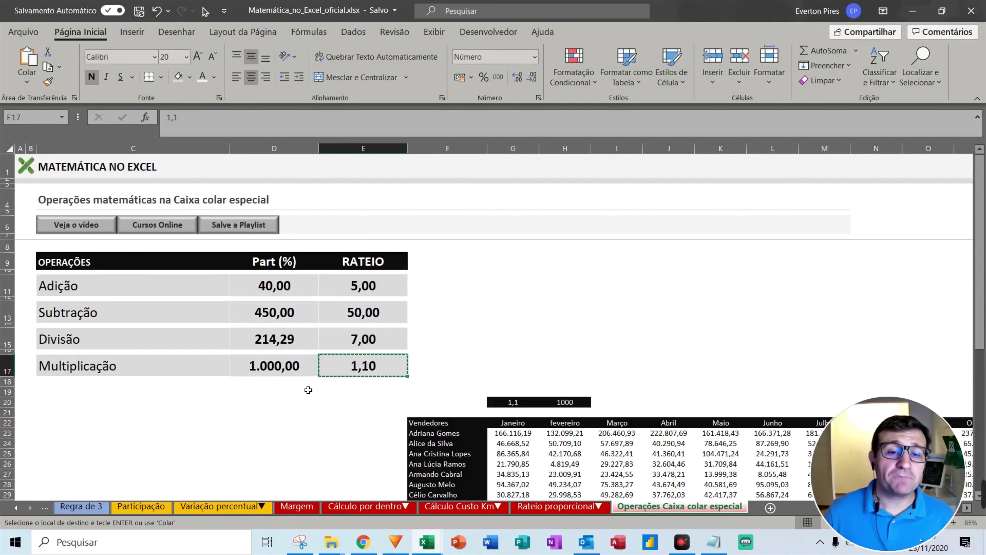
left_click(270, 366)
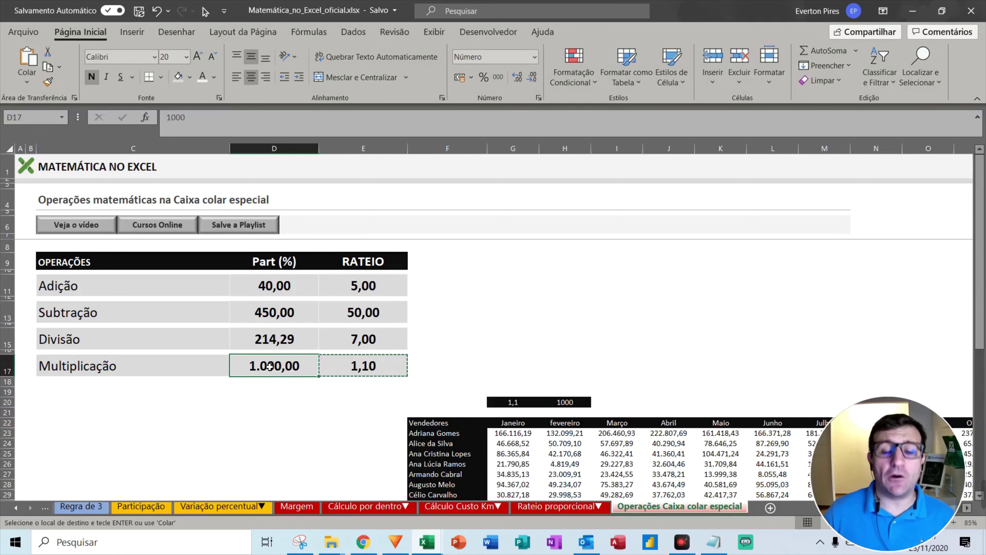
key("ctrl+alt+v")
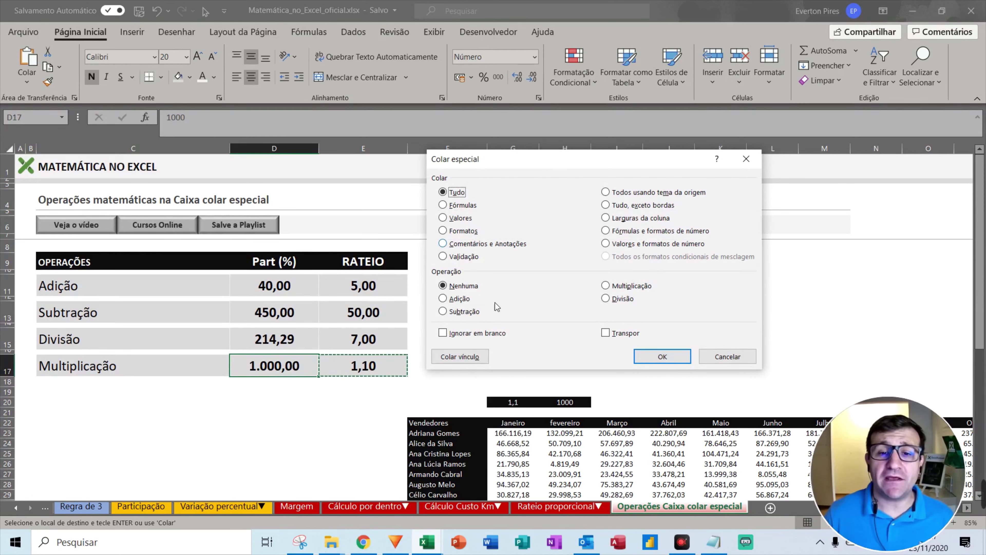
left_click(606, 286)
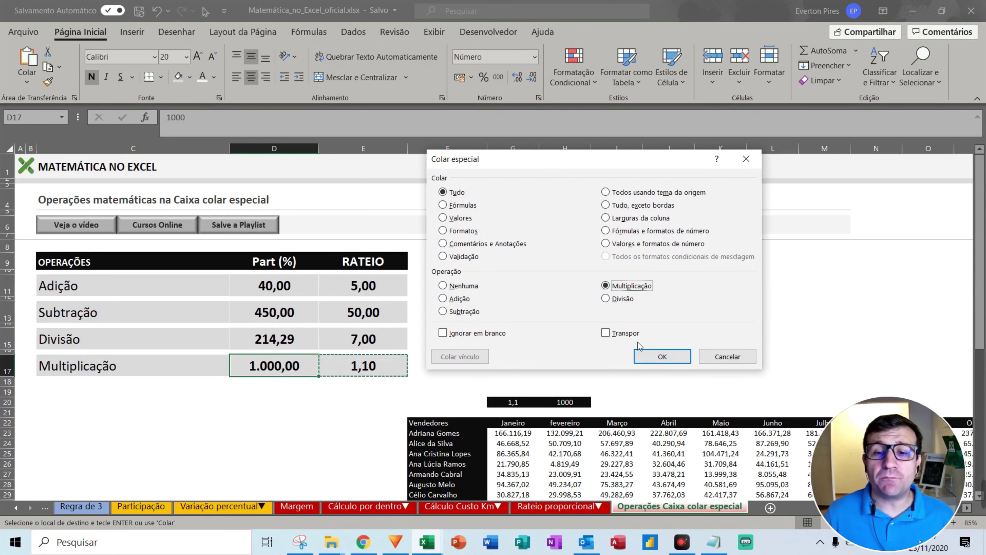
left_click(662, 356)
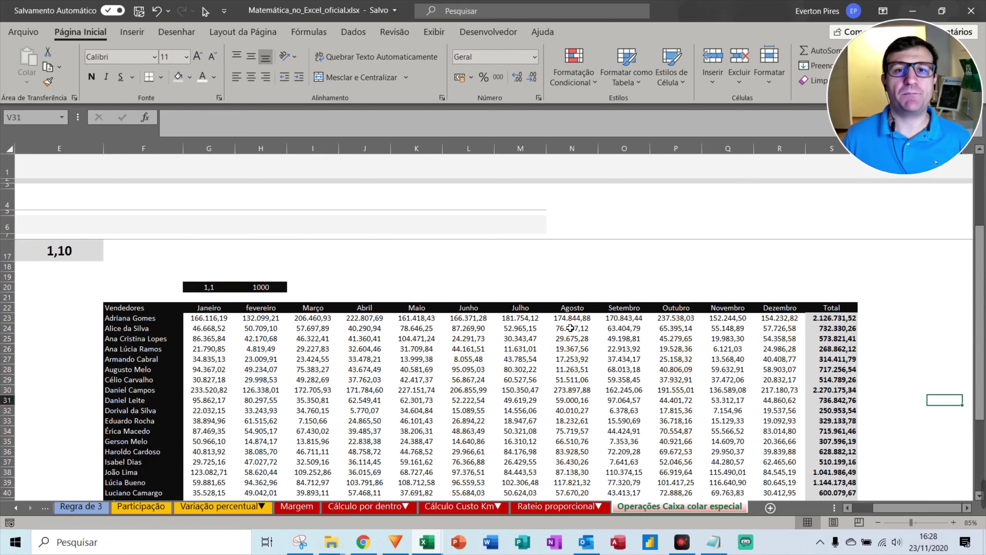
scroll(412, 376, "down", 1)
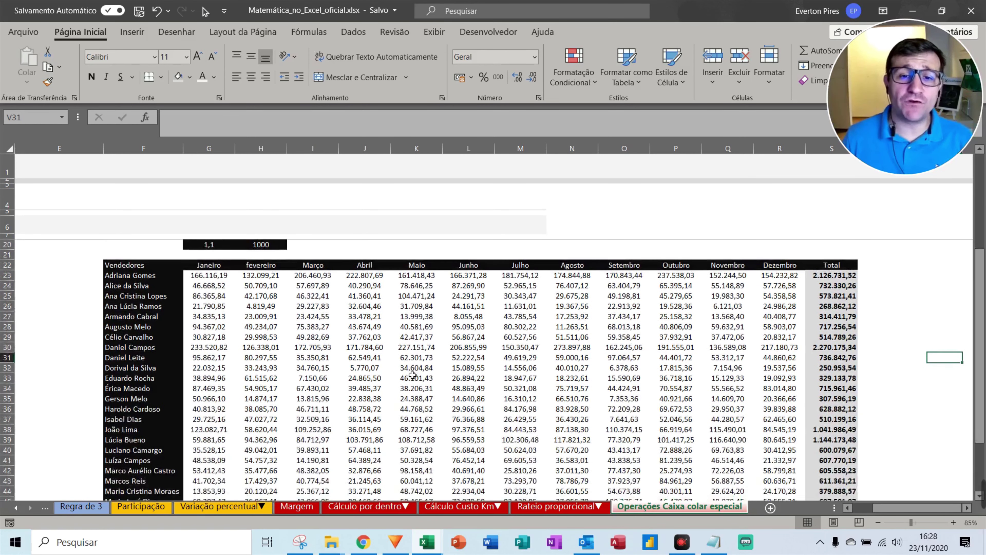
scroll(408, 374, "up", 1)
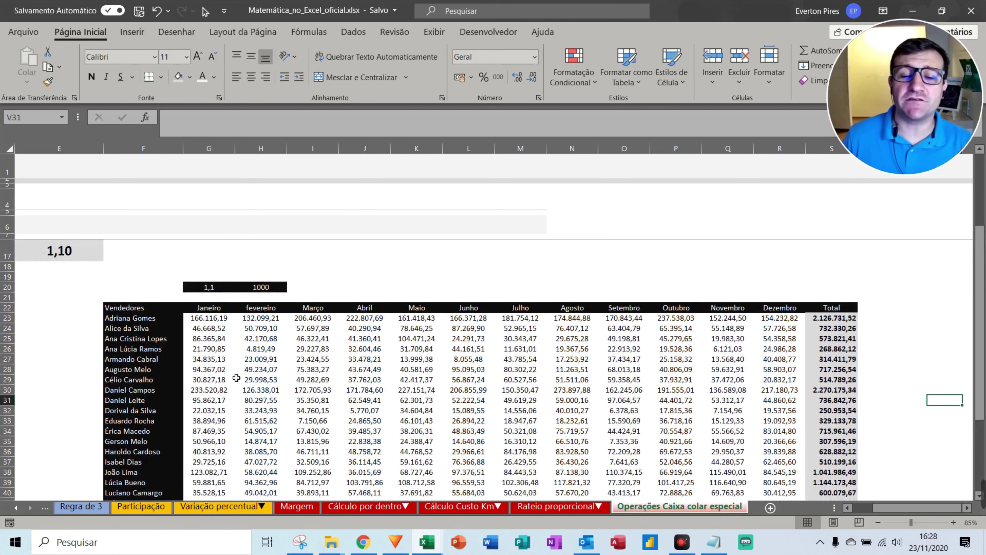
scroll(207, 371, "down", 1)
scroll(217, 349, "down", 1)
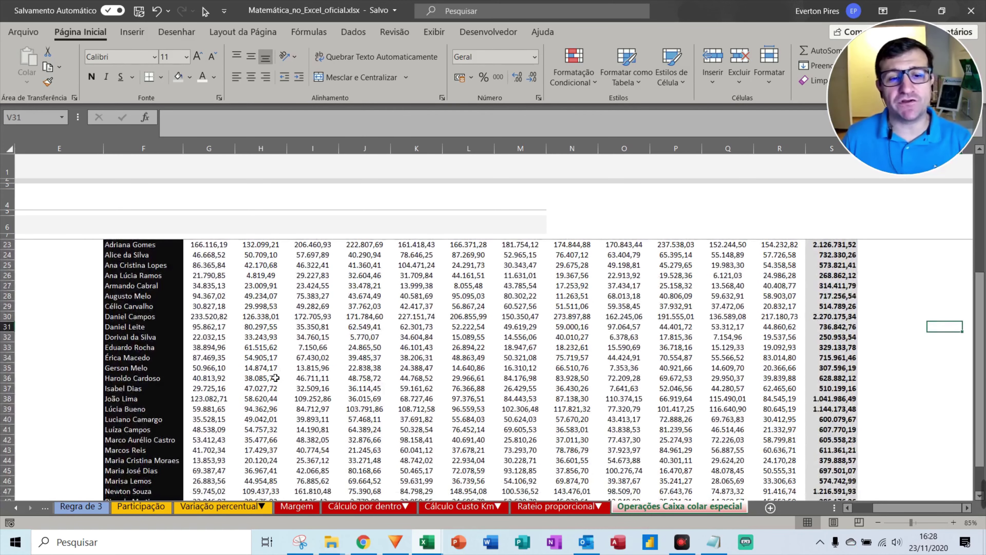
key("F5")
scroll(195, 350, "up", 2)
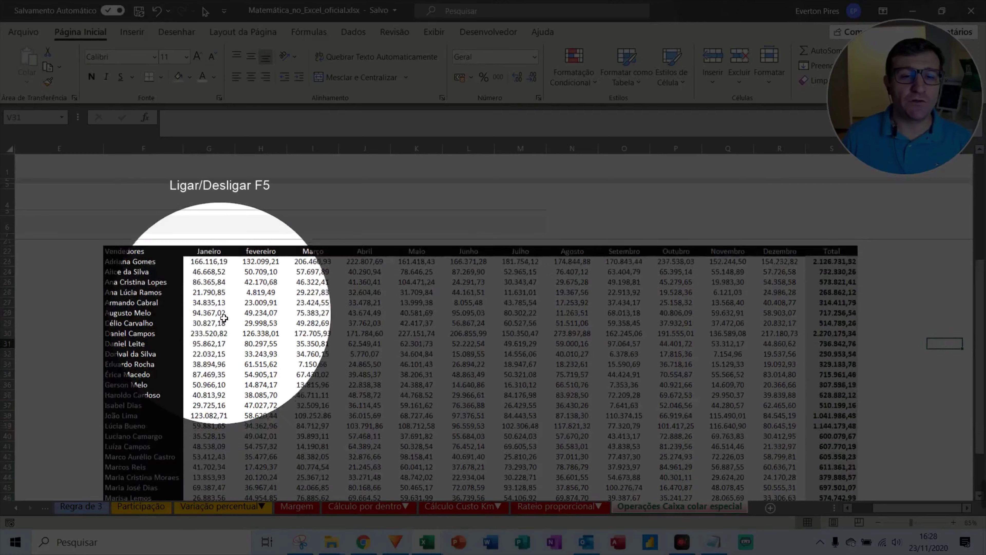
scroll(252, 330, "up", 1)
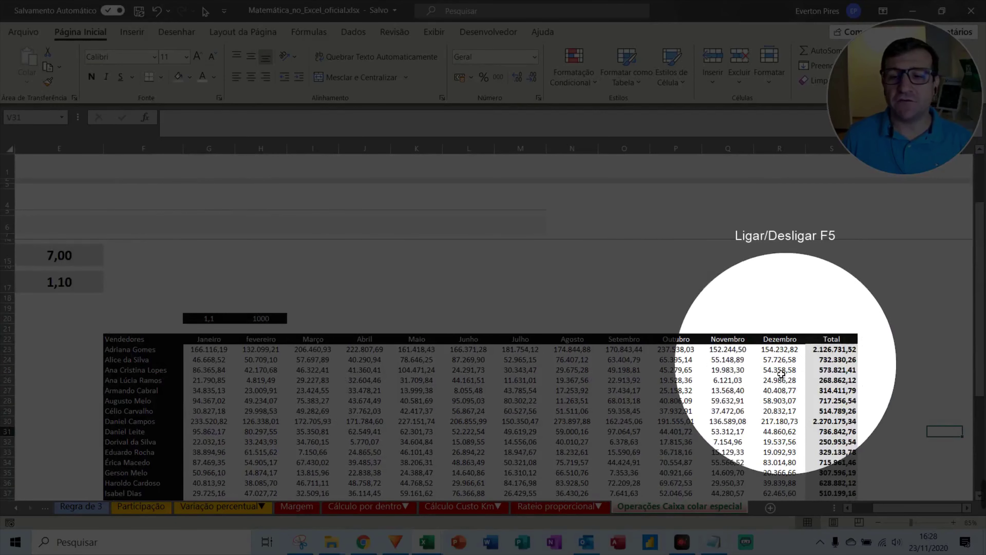
key("F5")
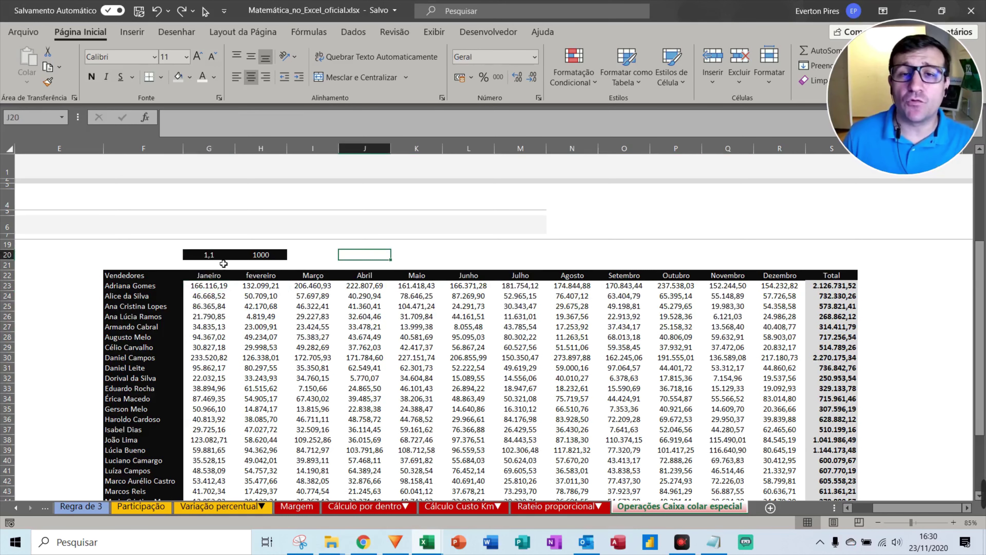
Copy the 1,1 factor from G20 and select the monthly sales figures G23:R32.
left_click(212, 255)
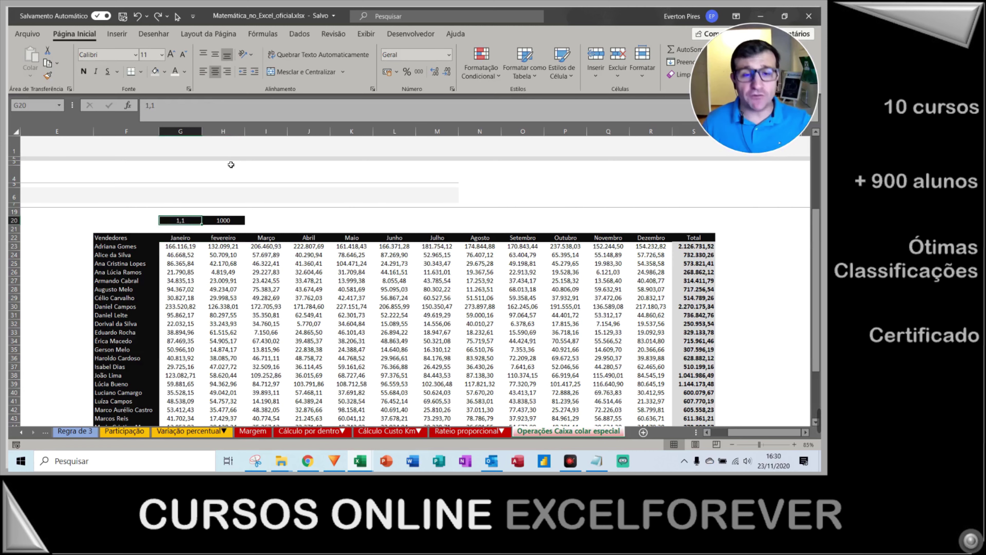
key("ctrl+c")
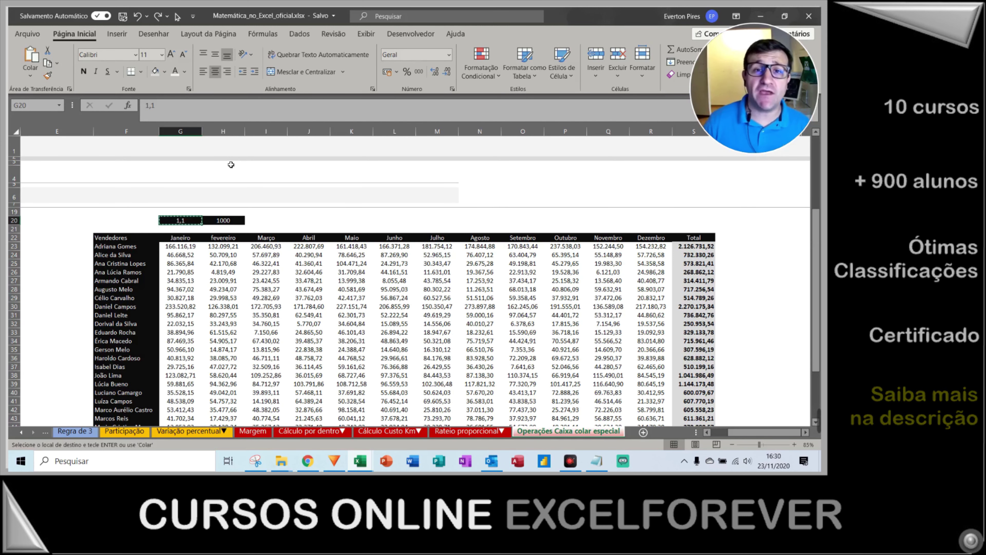
mouse_move(180, 246)
left_mouse_down()
mouse_move(656, 328)
mouse_move(783, 418)
left_mouse_up()
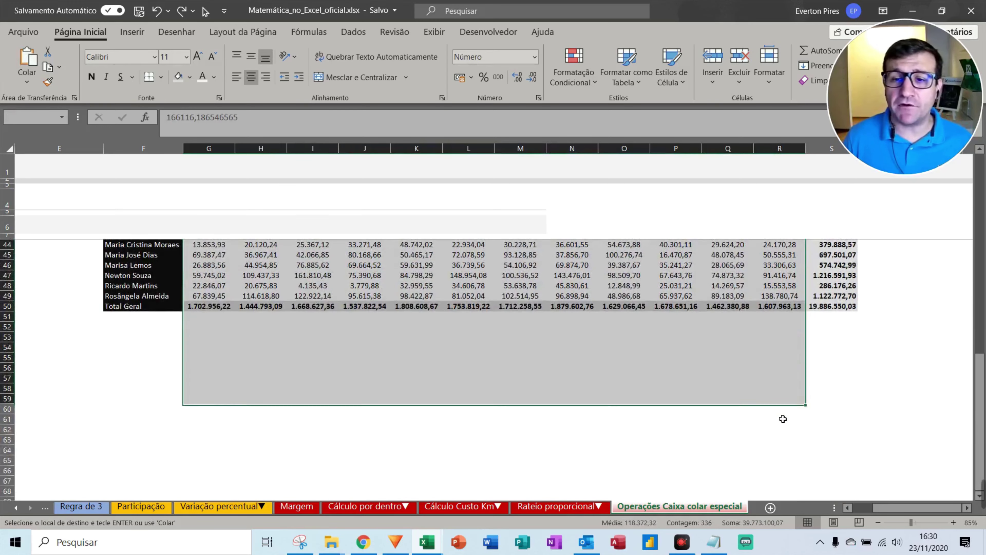
Adjust the selection to the sales values G23:R49 and bring up Paste Special.
key("shift+Up")
key("shift+Up")
key("shift+Up")
key("shift+Up")
key("shift+Up")
key("shift+Up")
key("shift+Up")
key("shift+Up")
key("shift+Up")
key("shift+Up")
key("shift+Up")
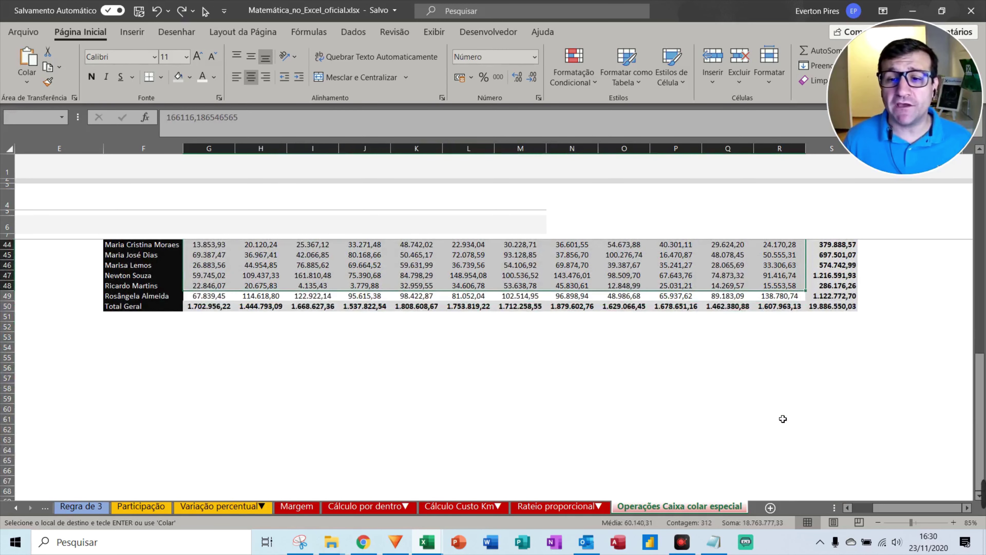
key("shift+Down")
scroll(761, 406, "up", 2)
scroll(741, 393, "up", 1)
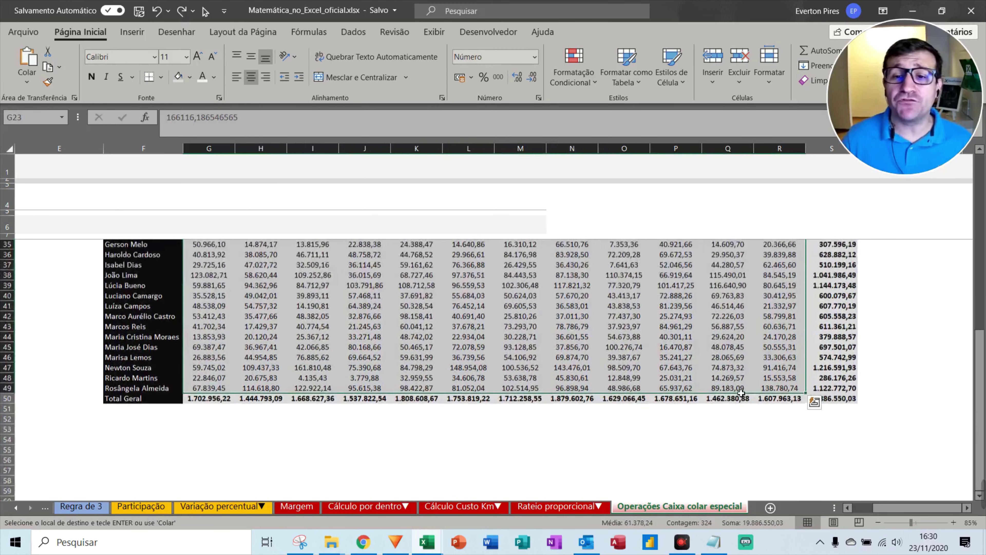
scroll(740, 393, "up", 1)
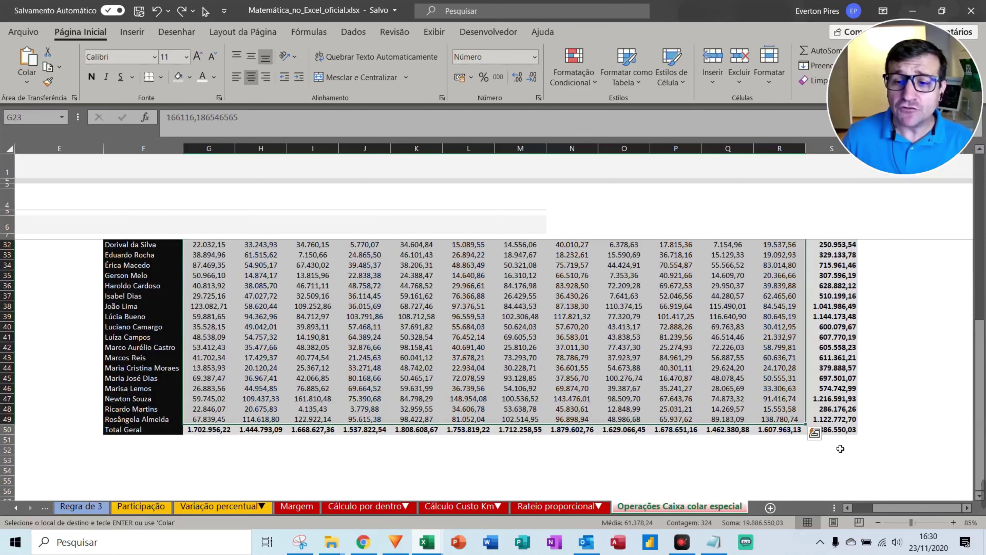
key("F5")
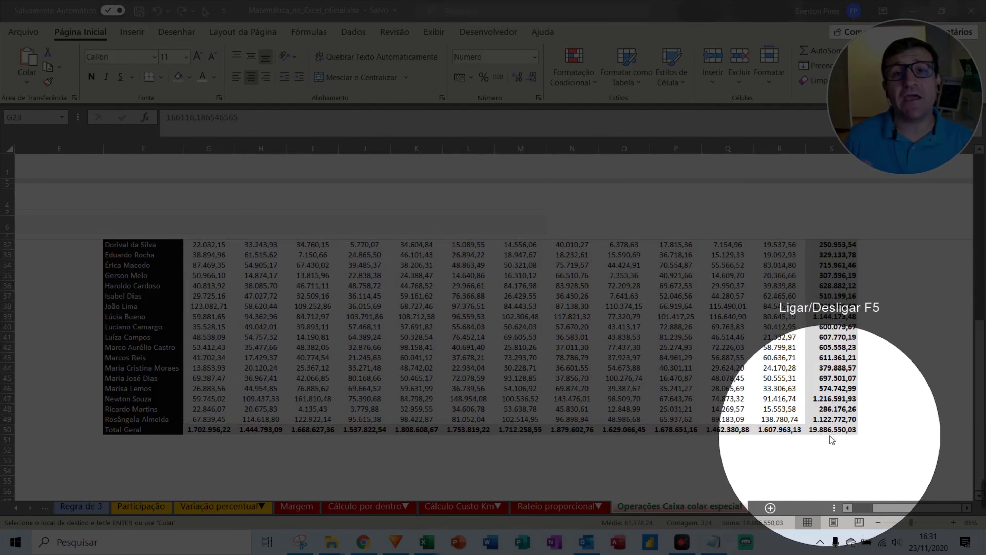
key("F5")
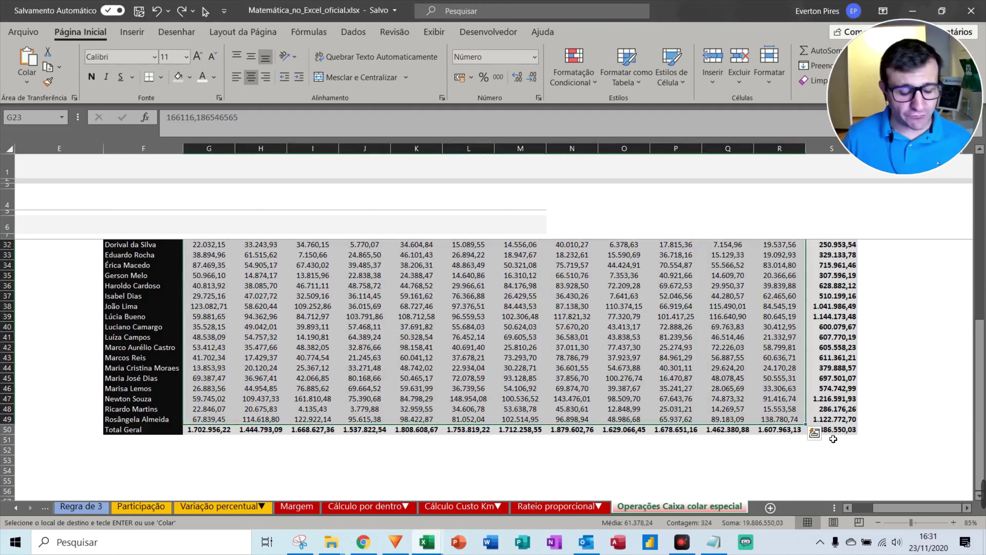
key("ctrl+alt+v")
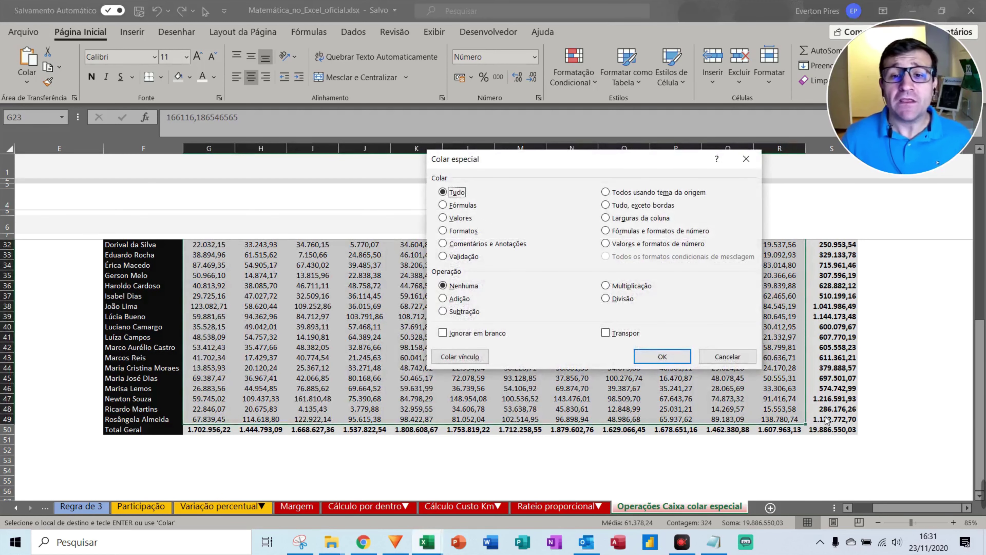
Apply Values with Multiplicação so every monthly sale grows by 1,1 (Janeiro total 1.873.251,84).
left_click(606, 286)
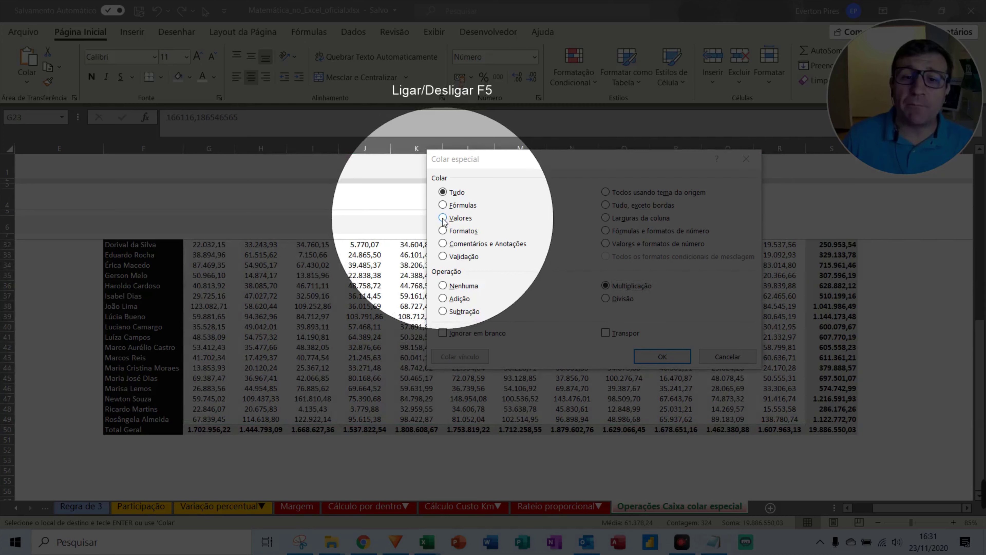
left_click(445, 217)
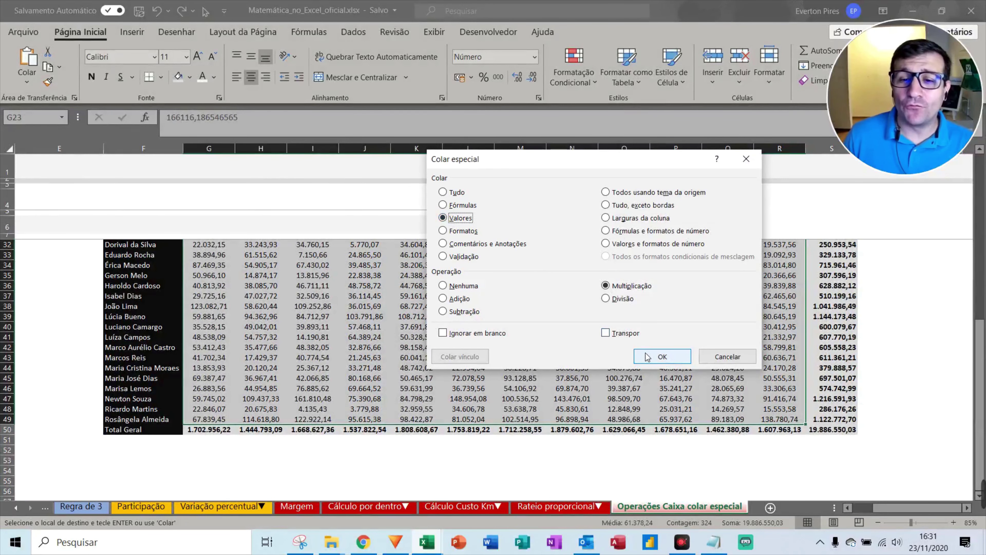
left_click(662, 356)
left_click(735, 459)
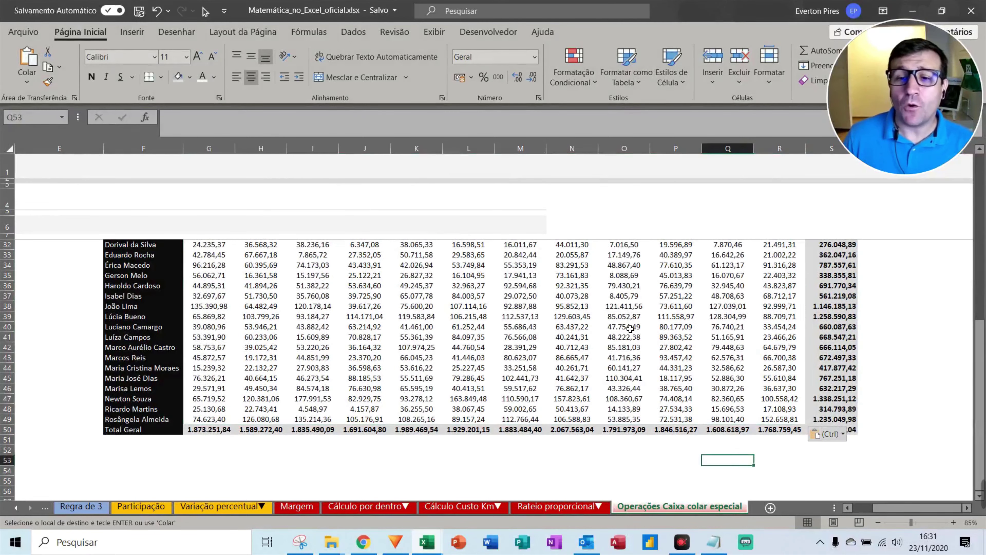
left_click(624, 317)
scroll(621, 315, "up", 7)
scroll(395, 380, "down", 1)
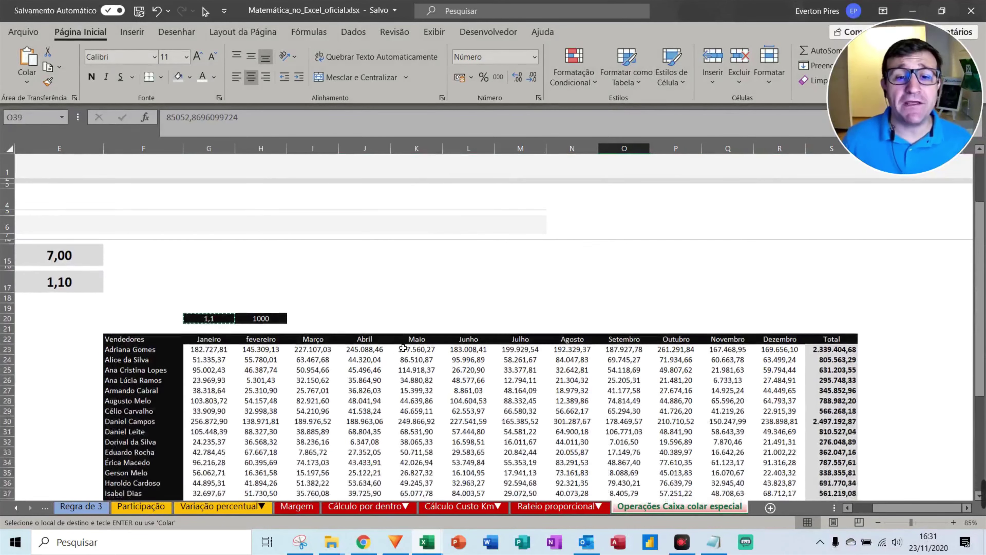
scroll(394, 379, "down", 2)
left_click(416, 331)
scroll(468, 329, "down", 2)
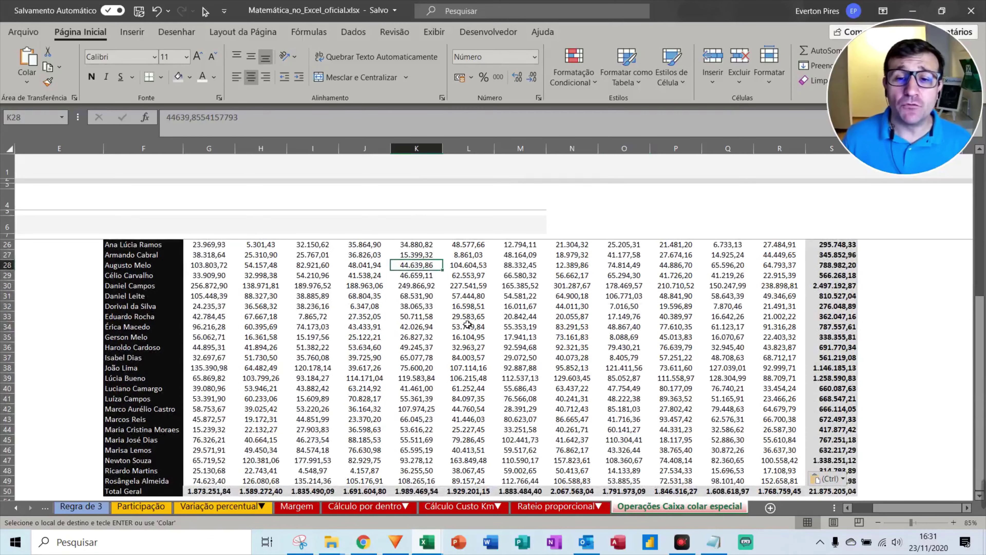
scroll(528, 357, "down", 3)
left_click_drag(875, 378, 874, 388)
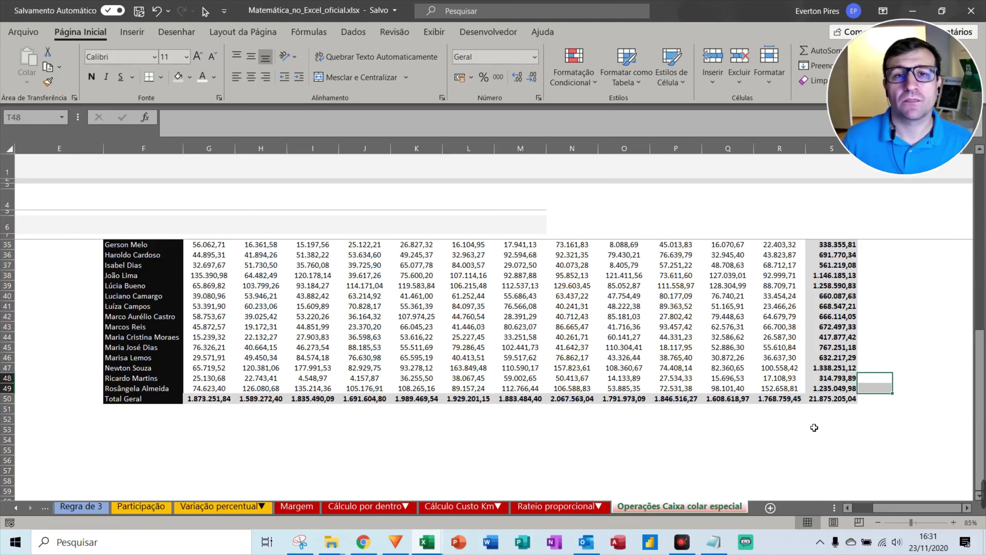
key("F5")
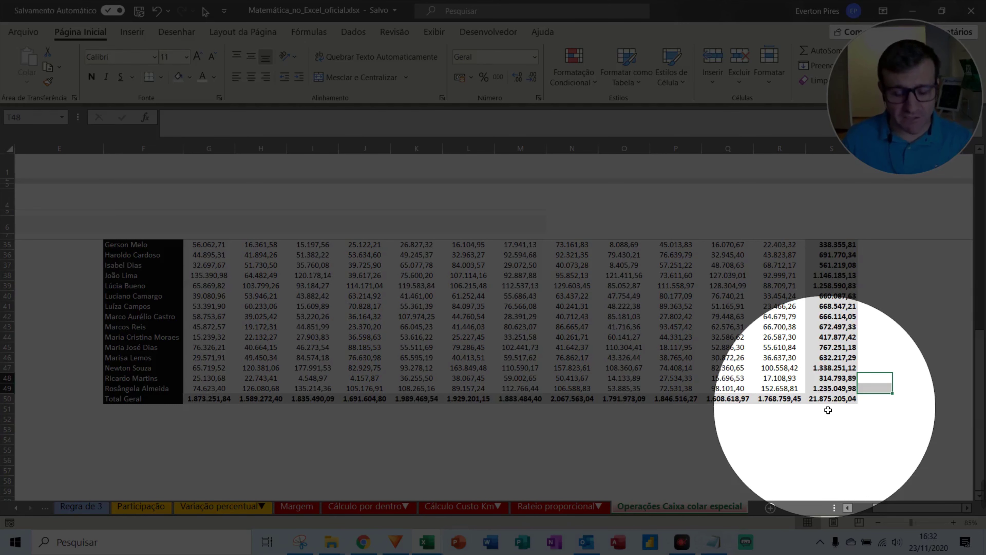
key("F5")
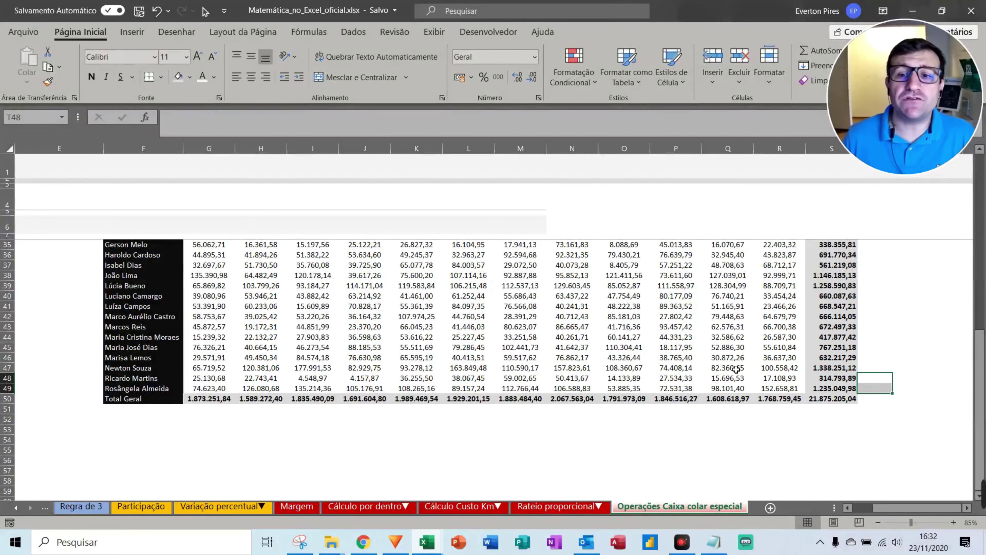
scroll(735, 369, "up", 6)
scroll(718, 370, "up", 1)
scroll(698, 370, "down", 1)
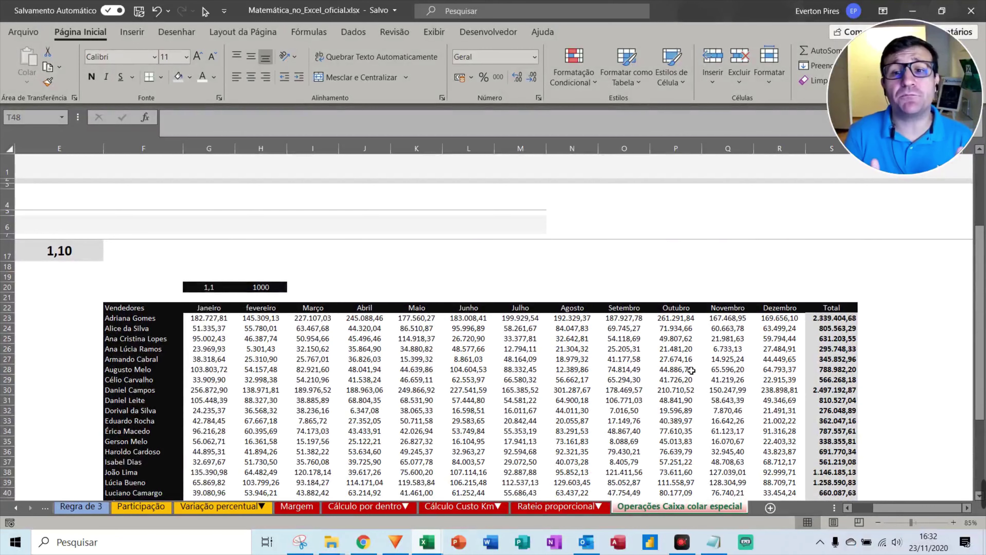
left_click(468, 380)
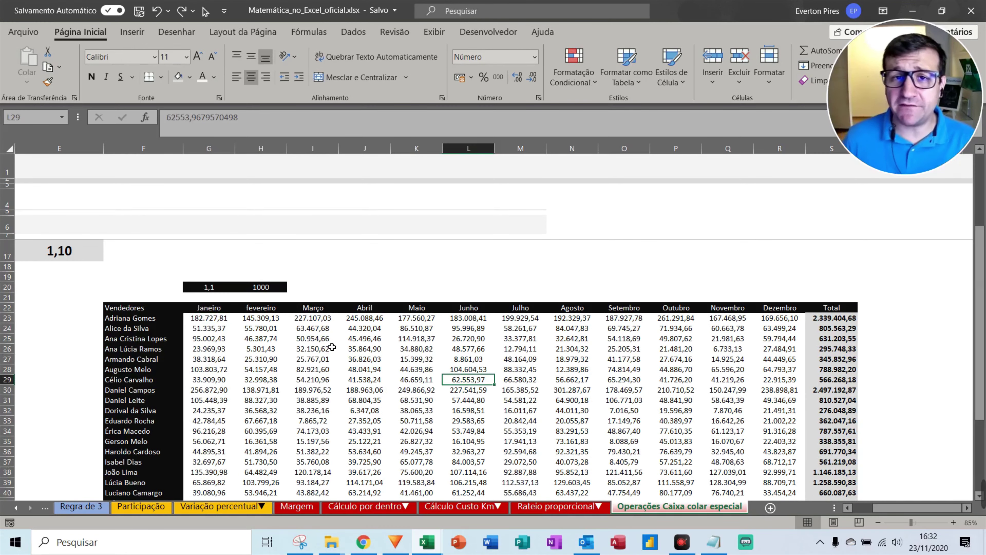
scroll(346, 330, "down", 1)
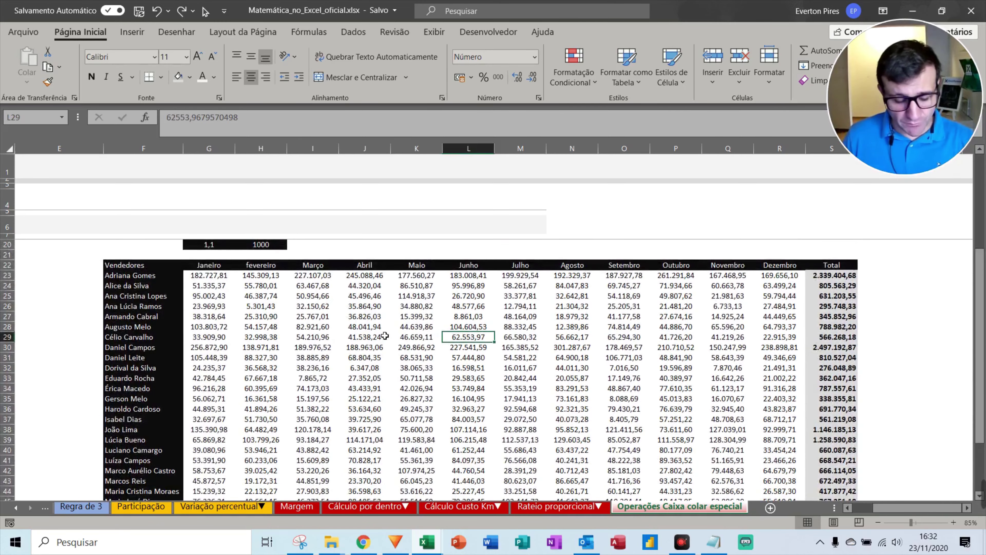
key("F5")
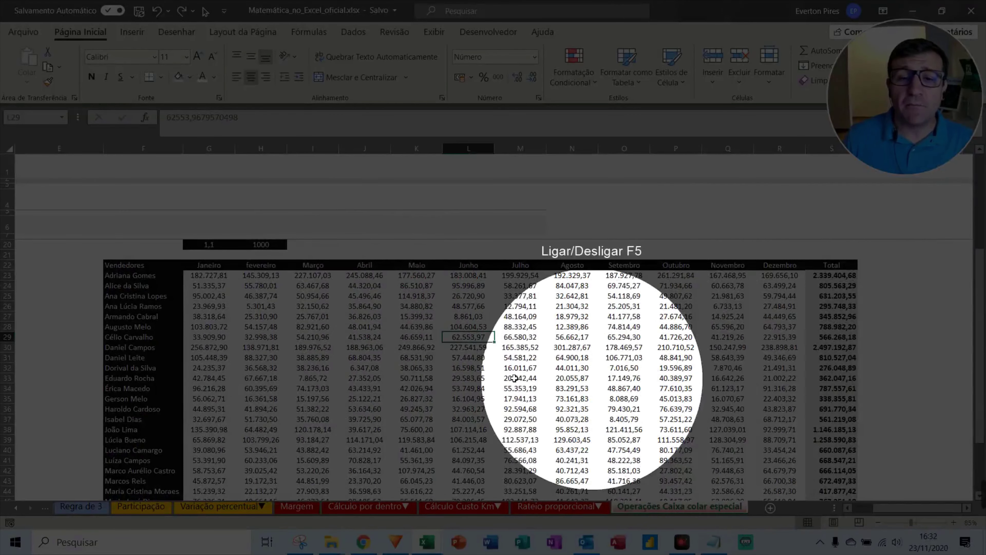
key("F5")
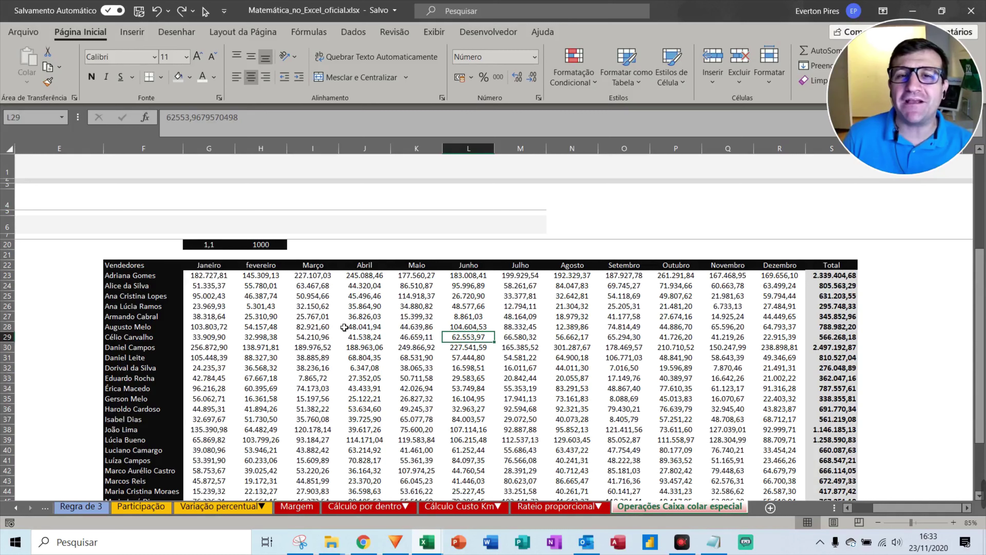
left_click(260, 246)
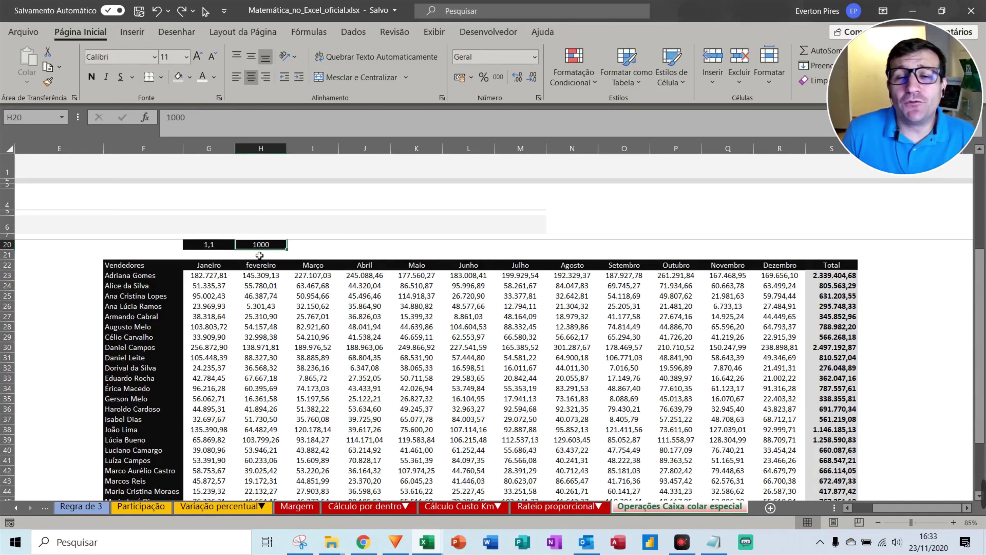
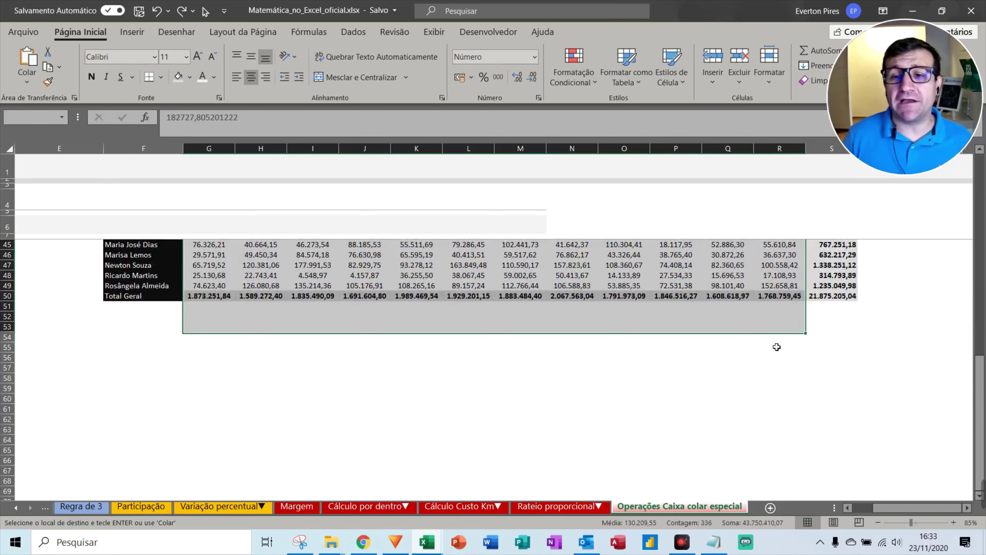
Exclude the Total Geral row and paste-special Valores with Divisão, dividing the sales by 1000.
key("shift+Up")
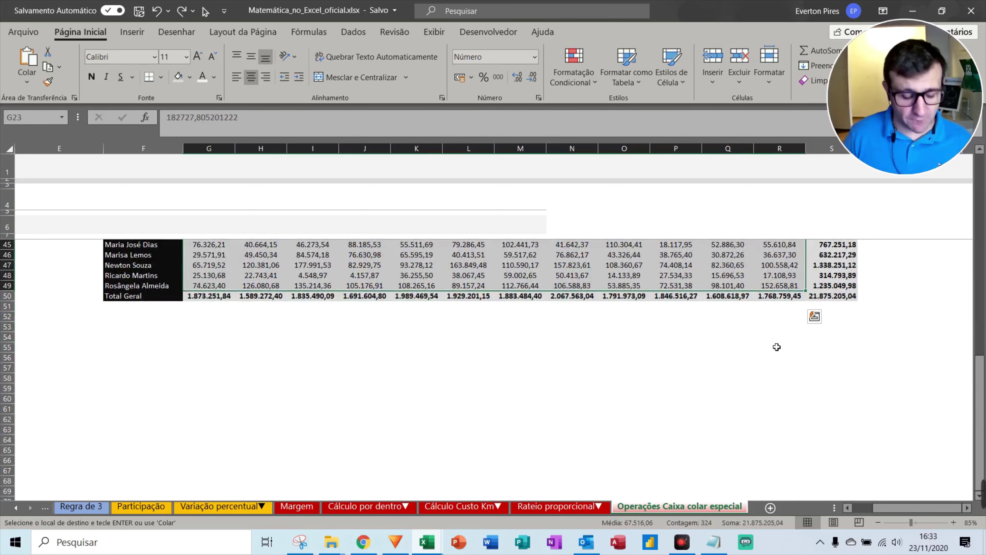
key("ctrl+alt+v")
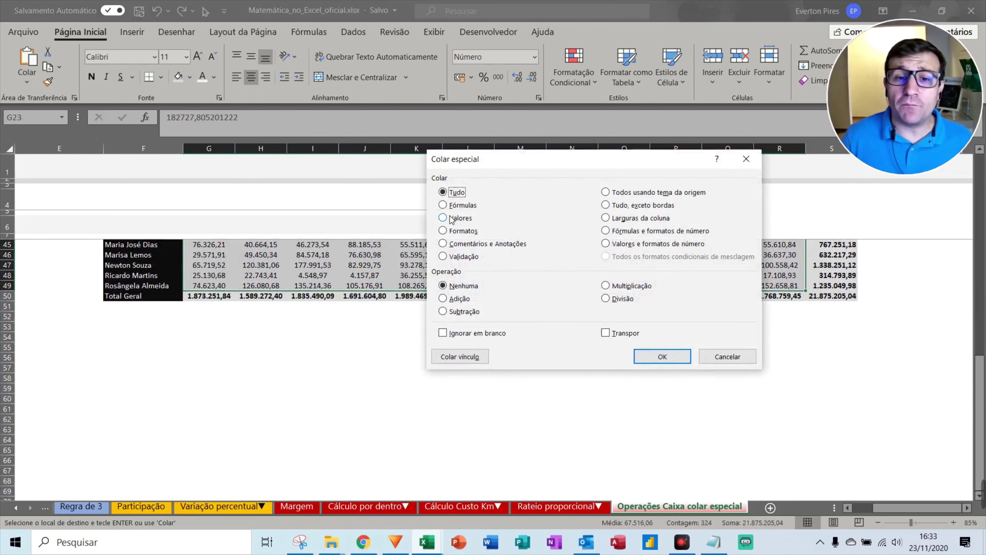
left_click(450, 218)
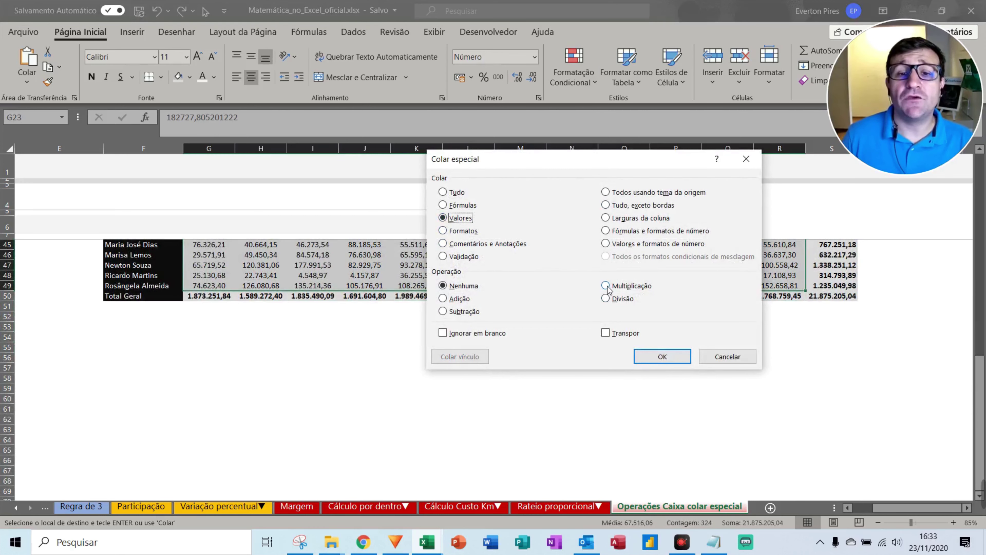
left_click(605, 299)
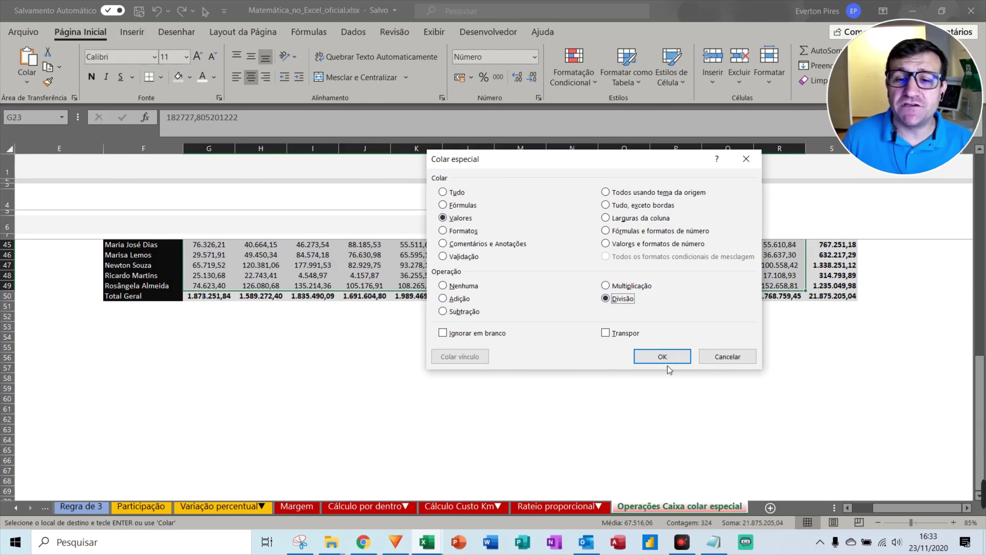
left_click(663, 356)
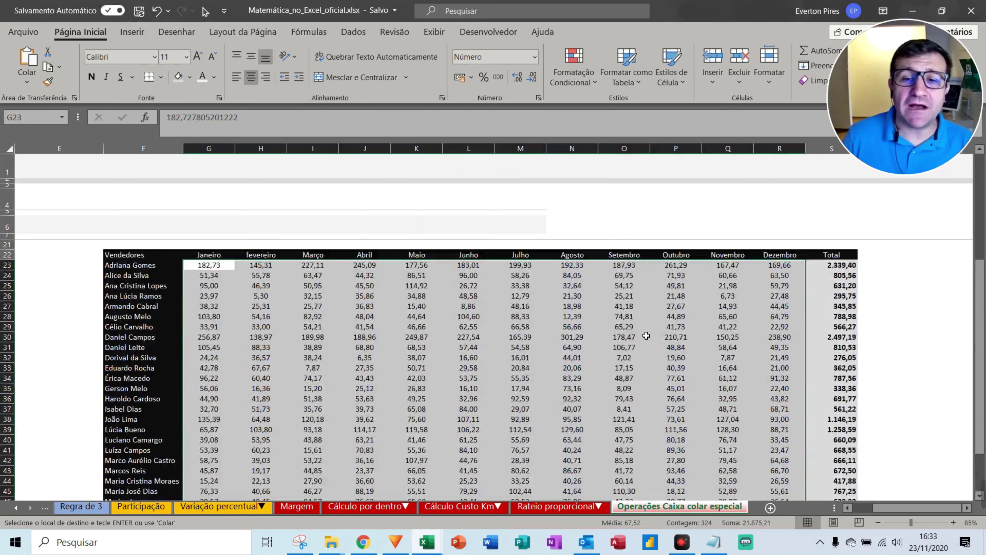
Check the divided value in cell L28, then return to the top of the sheet.
left_click(456, 319)
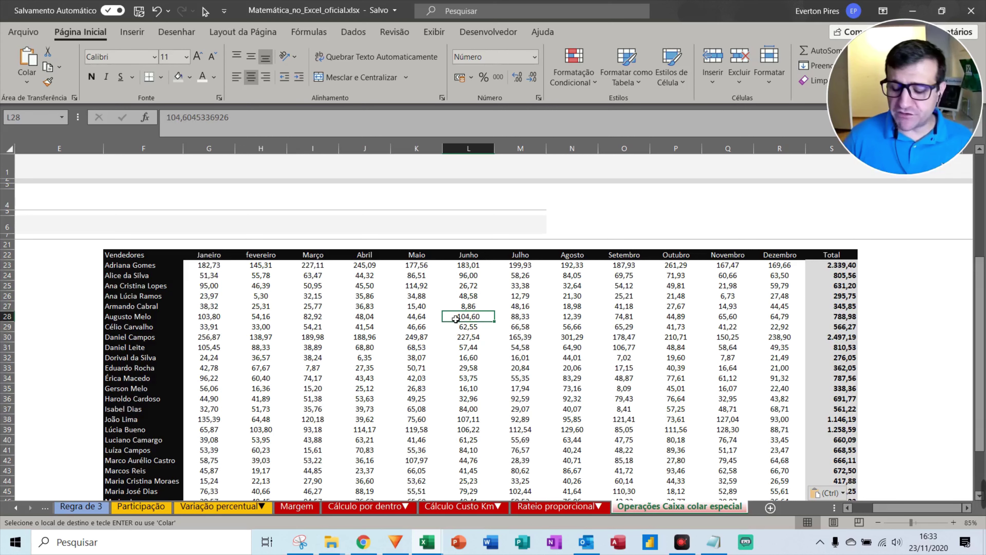
key("ctrl+Home")
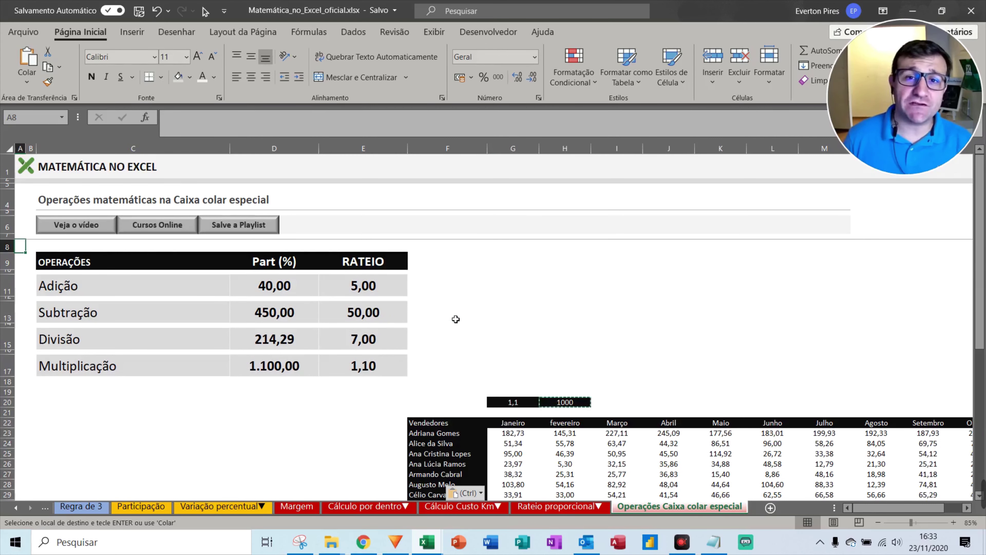